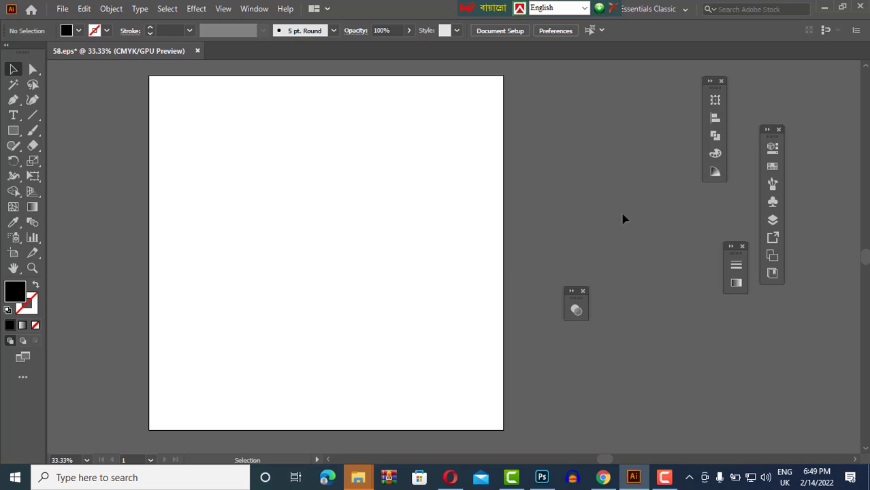
# Draw a blue rectangle and move it down and left on the artboard.
pyautogui.moveTo(218, 243); pyautogui.dragTo(326, 400)
pyautogui.press('v')
pyautogui.moveTo(284, 300); pyautogui.dragTo(243, 311)
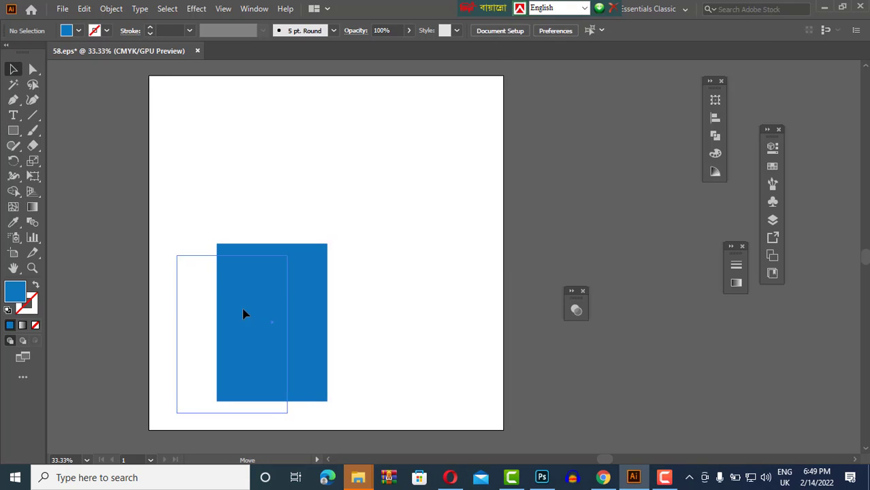
pyautogui.scroll(-2, 249, 324)
pyautogui.moveTo(368, 322); pyautogui.dragTo(11, 94)
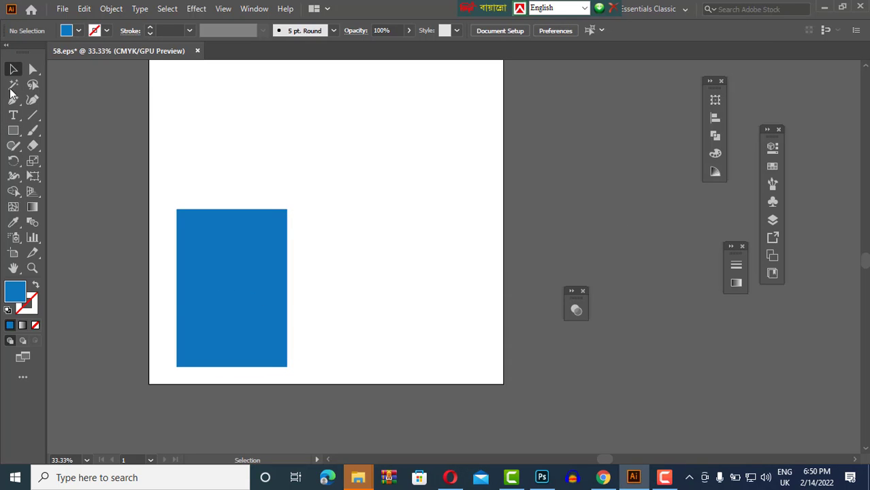
# Draw thin black bars along the blue rectangle's left and bottom edges.
pyautogui.moveTo(310, 365); pyautogui.dragTo(313, 365)
pyautogui.click(13, 68)
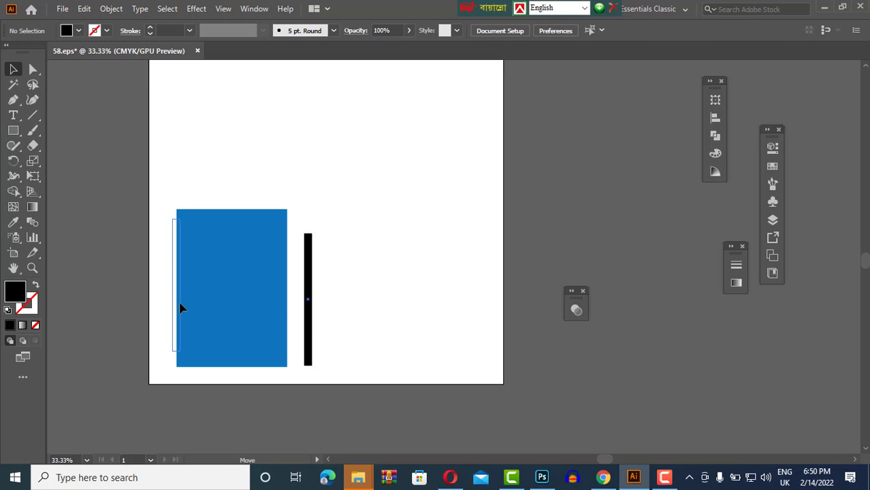
pyautogui.scroll(4, 203, 424)
pyautogui.moveTo(128, 163)
pyautogui.mouseDown()
pyautogui.moveTo(441, 202)
pyautogui.moveTo(563, 178)
pyautogui.mouseUp()
pyautogui.click(13, 68)
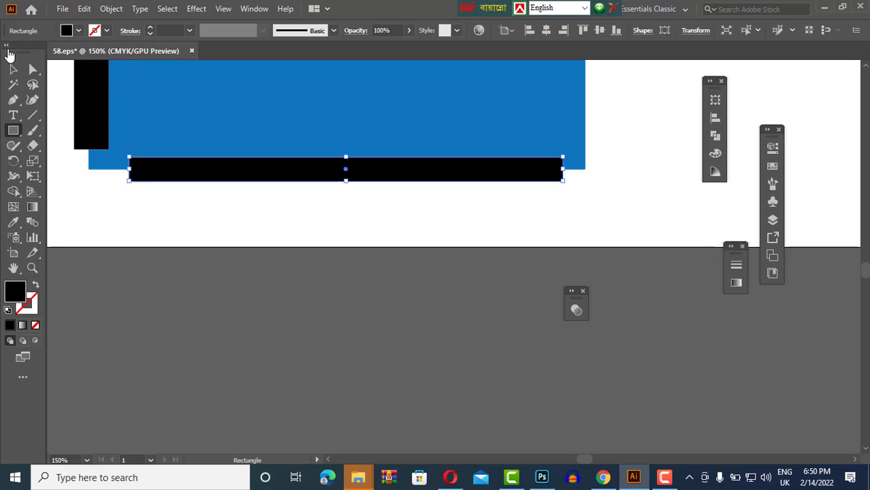
pyautogui.scroll(-3, 301, 326)
# Bring the blue rectangle in front of the black bars.
pyautogui.click(291, 278)
pyautogui.rightClick(325, 185)
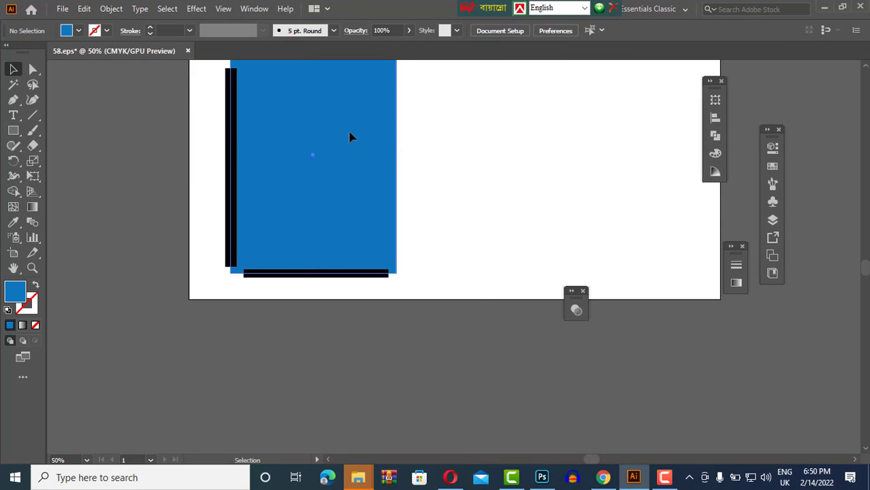
pyautogui.click(517, 345)
pyautogui.scroll(3, 232, 185)
# Apply a 43.383-pixel Gaussian Blur to the black bars so they become soft shadows.
pyautogui.click(232, 185)
pyautogui.click(196, 8)
pyautogui.click(366, 229)
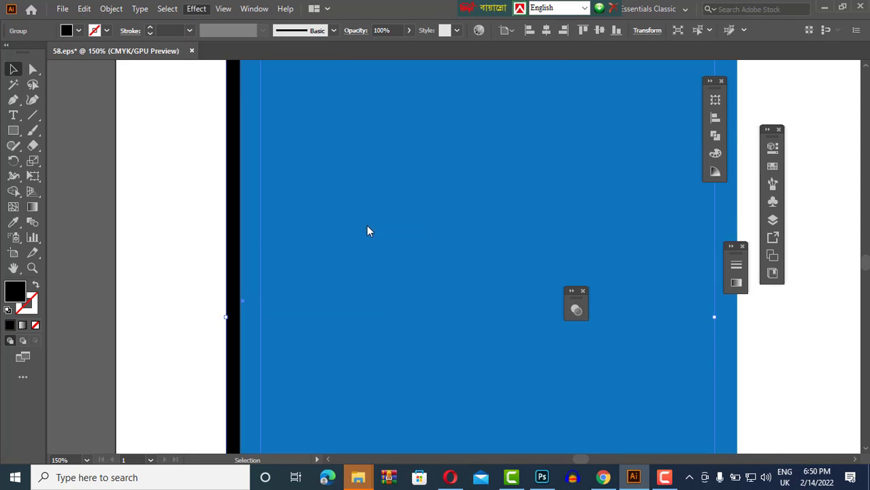
pyautogui.moveTo(555, 181); pyautogui.dragTo(563, 183)
pyautogui.press('Return')
# Duplicate the shadowed blue rectangle to its right.
pyautogui.scroll(-3, 191, 198)
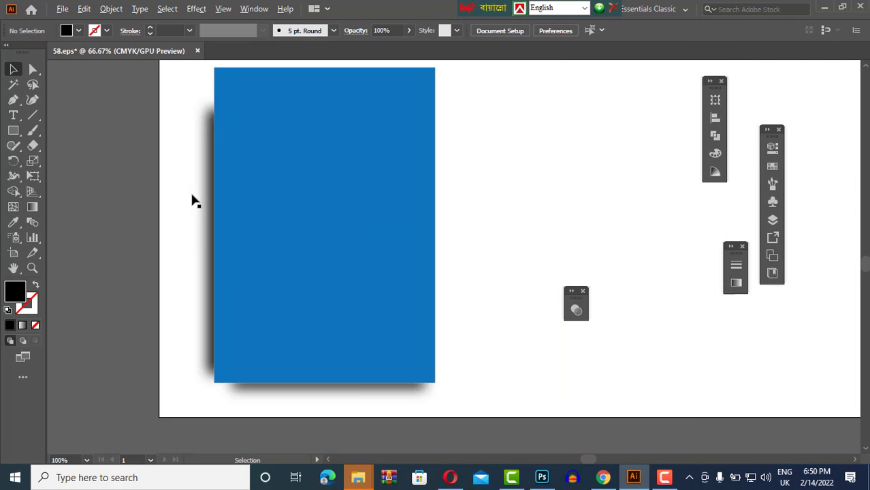
pyautogui.scroll(-1, 366, 379)
pyautogui.moveTo(367, 379); pyautogui.dragTo(202, 89)
pyautogui.moveTo(331, 241)
pyautogui.mouseDown()
pyautogui.moveTo(414, 262)
pyautogui.moveTo(524, 263)
pyautogui.mouseUp()
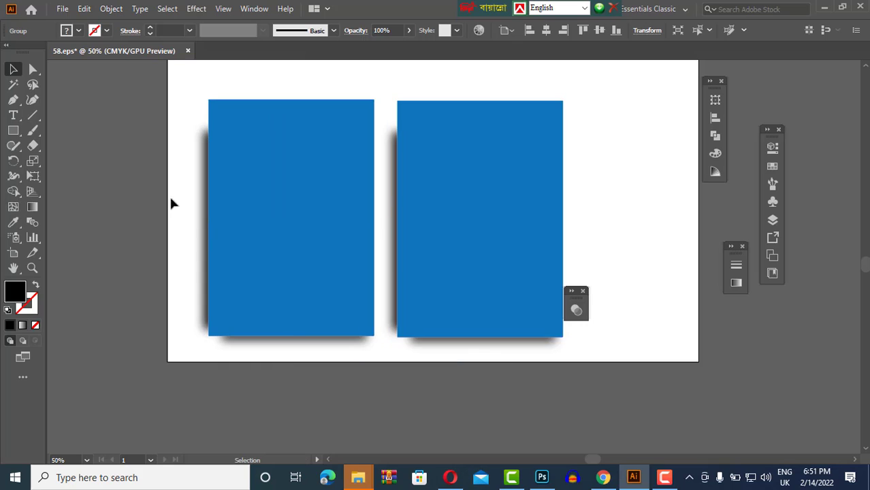
pyautogui.hotkey('ctrl', 'a')
# Draw a light gray rectangle at the top left of the artboard.
pyautogui.click(609, 206)
pyautogui.hotkey('ctrl', '-')
pyautogui.moveTo(594, 251); pyautogui.dragTo(531, 255)
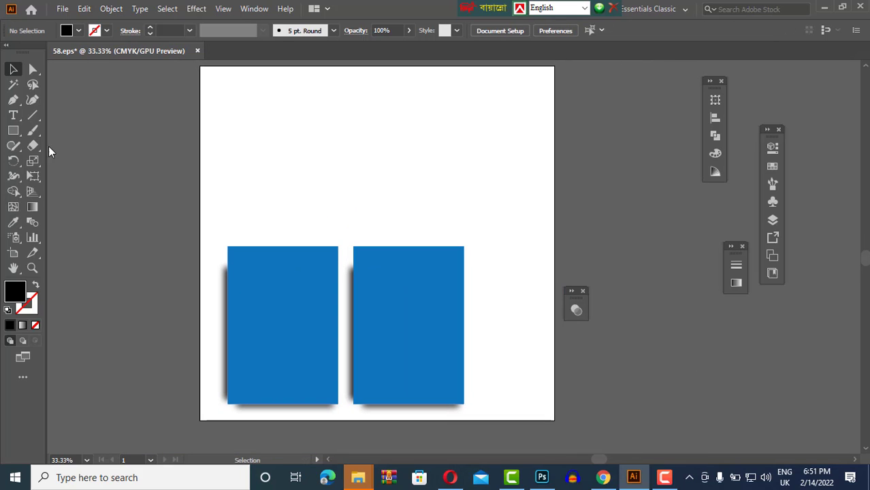
pyautogui.moveTo(296, 176); pyautogui.dragTo(298, 172)
pyautogui.press('v')
pyautogui.moveTo(256, 148); pyautogui.dragTo(267, 118)
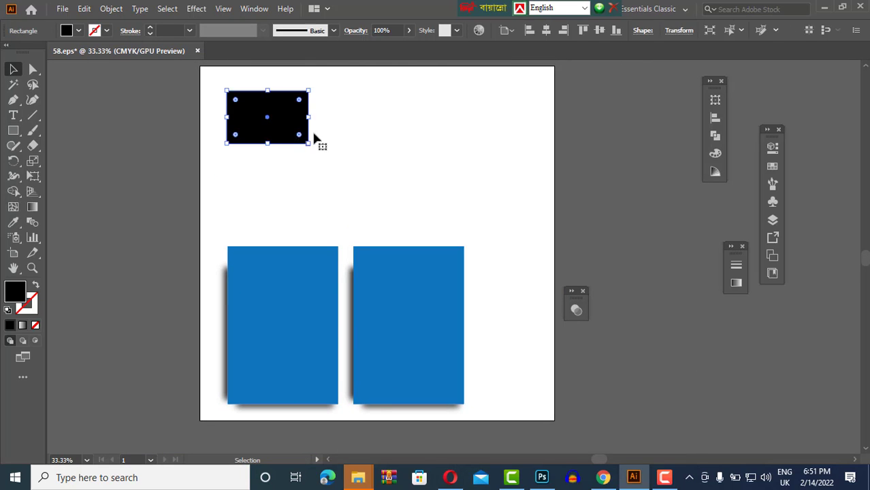
pyautogui.hotkey('ctrl', '1')
pyautogui.click(78, 30)
pyautogui.click(39, 88)
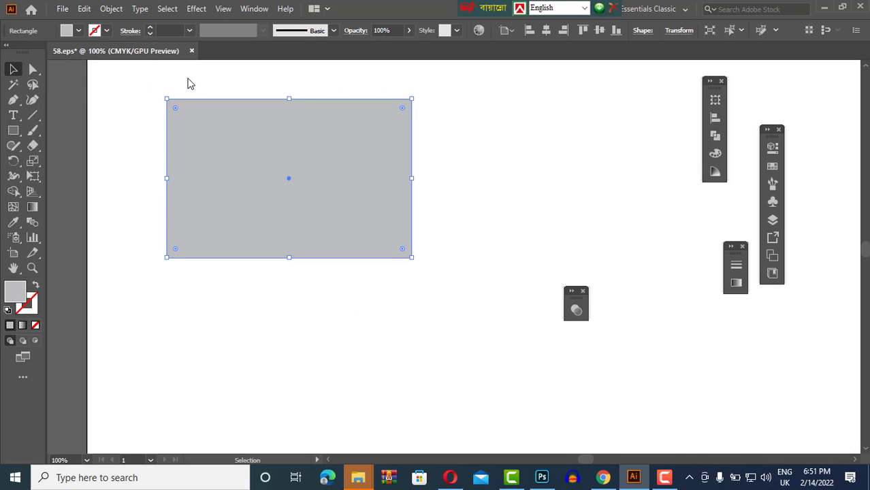
# Add a thin black bar along the gray block's bottom edge.
pyautogui.click(460, 260)
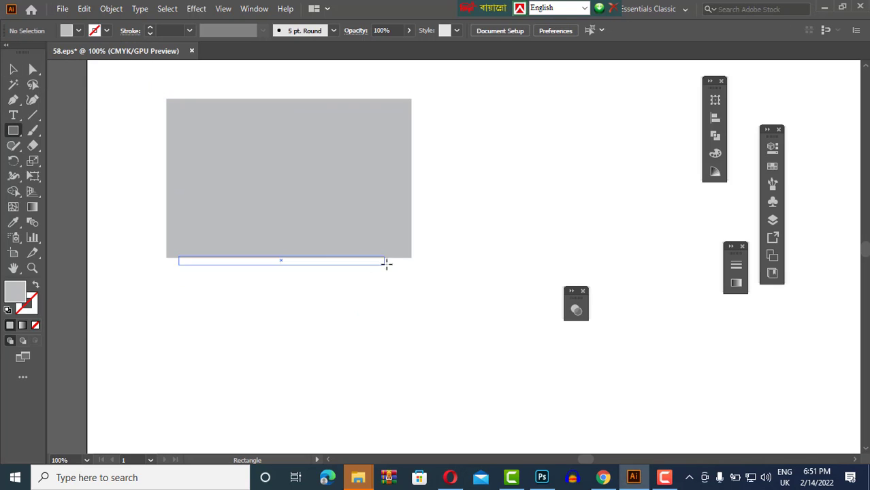
pyautogui.moveTo(386, 264); pyautogui.dragTo(402, 263)
pyautogui.click(78, 30)
pyautogui.click(34, 58)
pyautogui.hotkey('ctrl', 'shift', 'a')
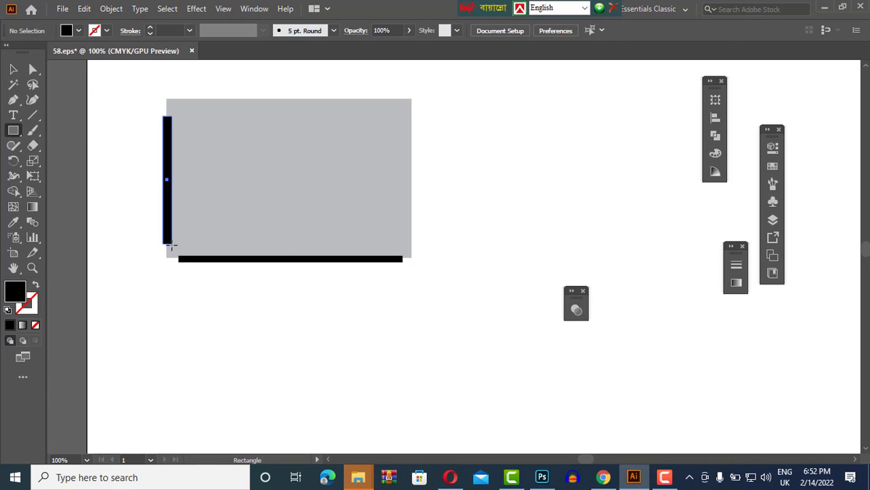
# Gaussian Blur the black bars and bring the gray block in front of its shadow.
pyautogui.click(357, 179)
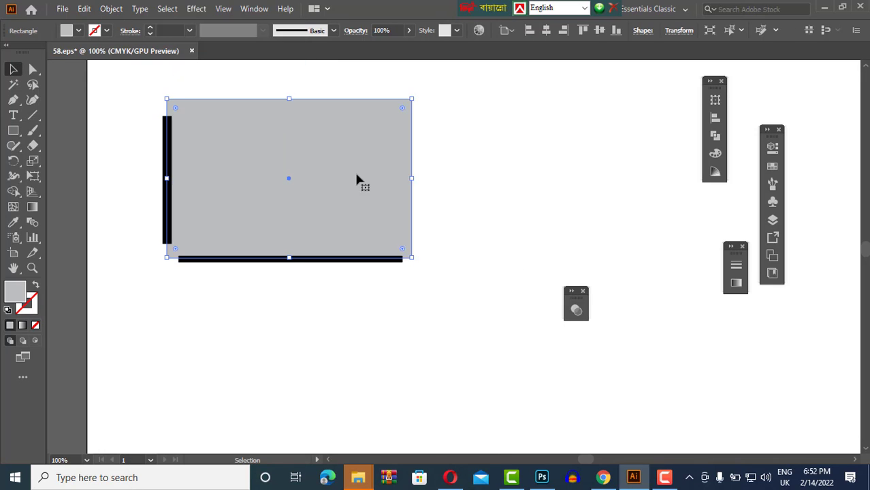
pyautogui.rightClick(357, 179)
pyautogui.click(517, 387)
pyautogui.click(196, 8)
pyautogui.click(360, 222)
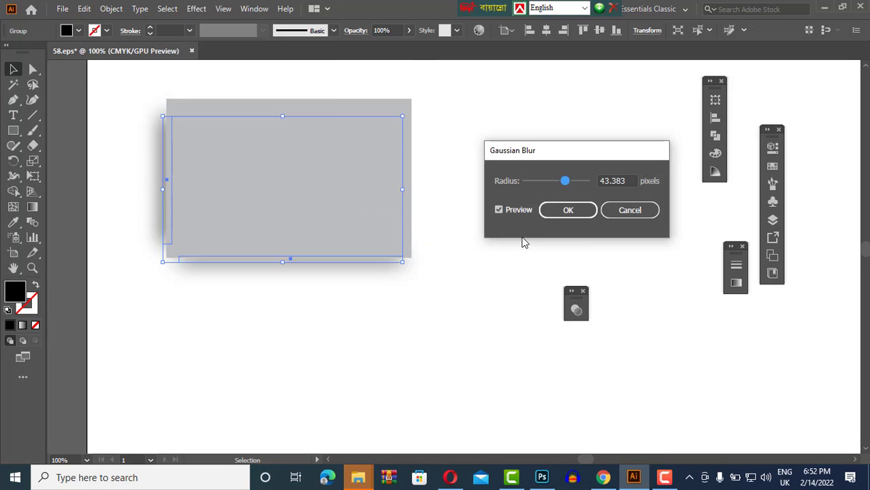
pyautogui.click(565, 210)
pyautogui.rightClick(163, 164)
pyautogui.click(500, 197)
# Duplicate the shadowed gray block beside itself and resize the pair.
pyautogui.hotkey('ctrl', '-')
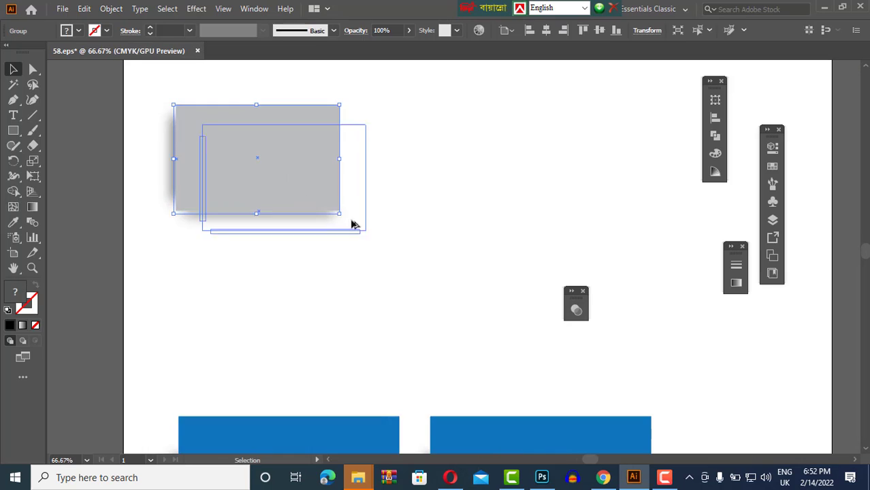
pyautogui.moveTo(324, 202); pyautogui.dragTo(506, 202)
pyautogui.hotkey('ctrl', '-')
pyautogui.hotkey('ctrl', '-')
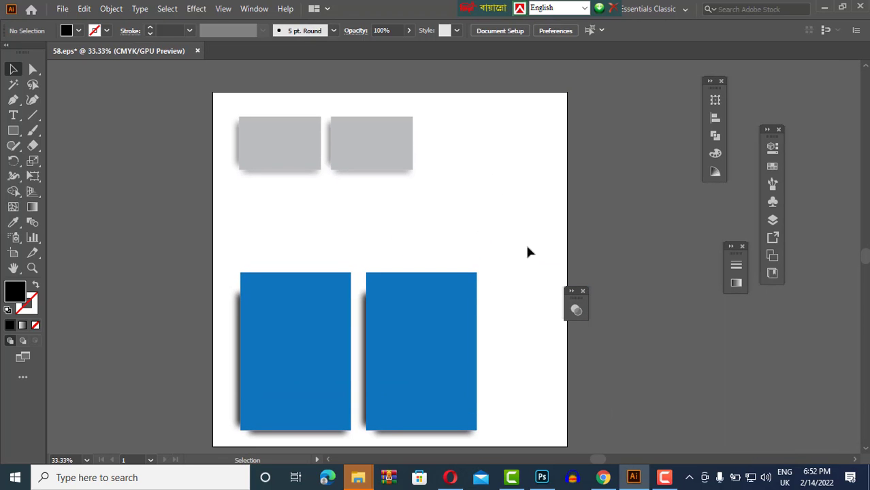
pyautogui.click(269, 163)
pyautogui.click(370, 235)
pyautogui.moveTo(214, 128)
pyautogui.mouseDown()
pyautogui.moveTo(430, 175)
pyautogui.moveTo(487, 241)
pyautogui.mouseUp()
pyautogui.hotkey('ctrl', 'z')
# Left-align the gray blocks with the left blue block.
pyautogui.keyDown('shift'); pyautogui.click(316, 333); pyautogui.keyUp('shift')
pyautogui.click(529, 30)
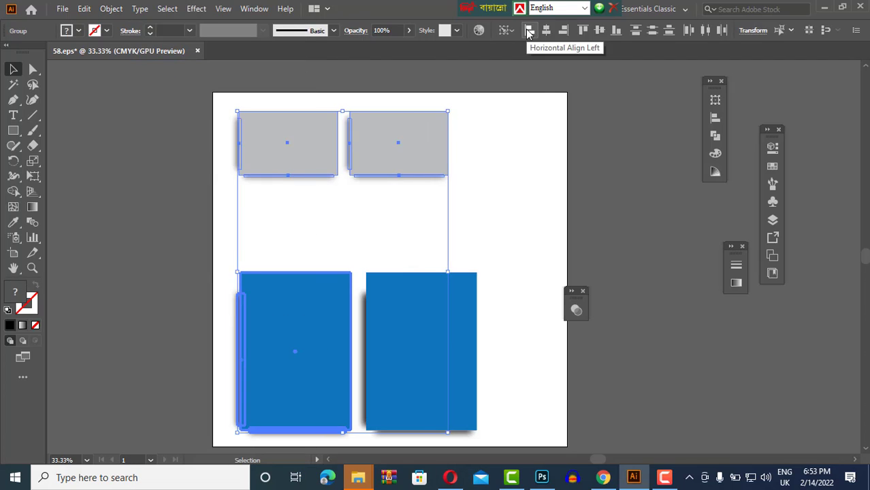
pyautogui.click(536, 129)
pyautogui.scroll(3, 536, 128)
pyautogui.moveTo(13, 130); pyautogui.dragTo(68, 130)
# Draw a light gray triangular pencil tip on top of the black bar.
pyautogui.moveTo(521, 304); pyautogui.dragTo(452, 192)
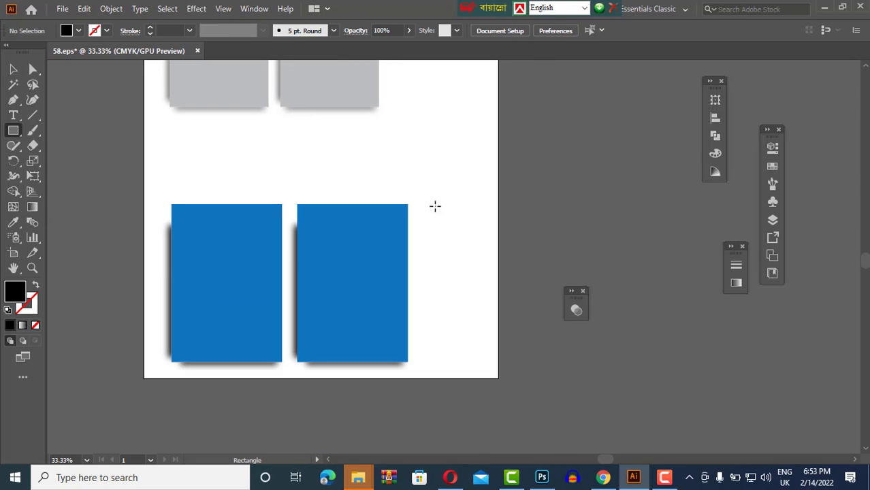
pyautogui.click(15, 69)
pyautogui.click(445, 230)
pyautogui.hotkey('ctrl', '+')
pyautogui.hotkey('ctrl', '+')
pyautogui.hotkey('ctrl', '+')
pyautogui.click(13, 99)
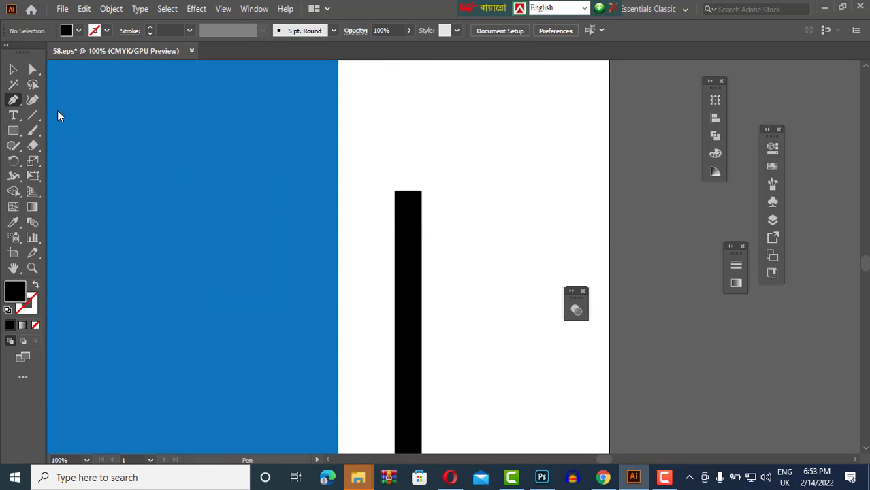
pyautogui.click(416, 222)
pyautogui.click(455, 121)
pyautogui.click(496, 223)
pyautogui.press('v')
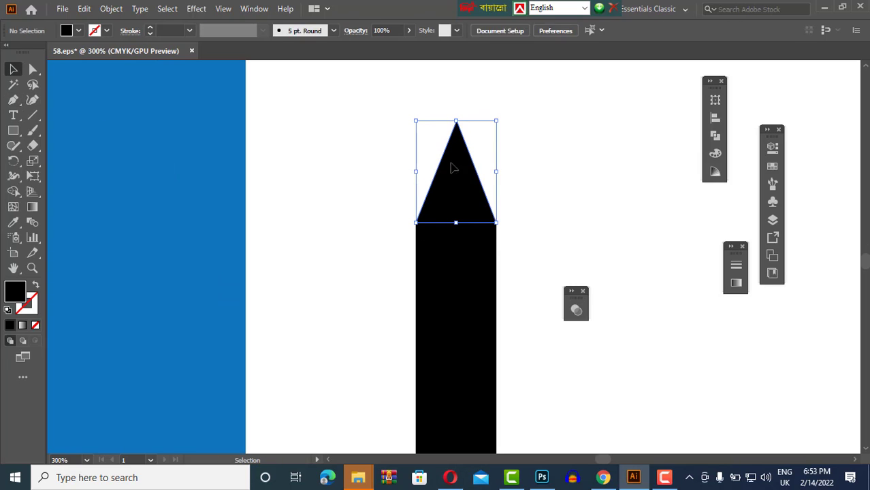
pyautogui.click(78, 30)
pyautogui.click(75, 87)
pyautogui.click(360, 135)
# Add a small red lead triangle at the tip's apex.
pyautogui.press('p')
pyautogui.scroll(3, 414, 136)
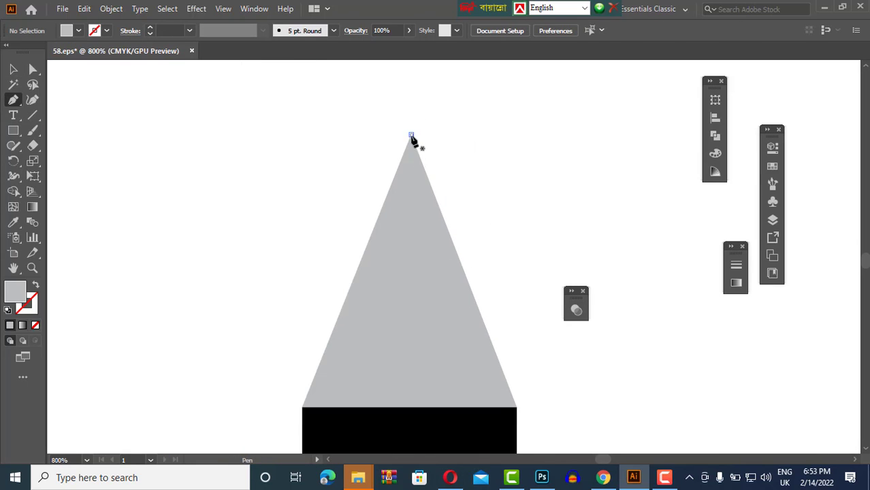
pyautogui.click(411, 131)
pyautogui.scroll(5, 415, 156)
pyautogui.click(418, 177)
pyautogui.click(286, 177)
pyautogui.scroll(3, 353, 183)
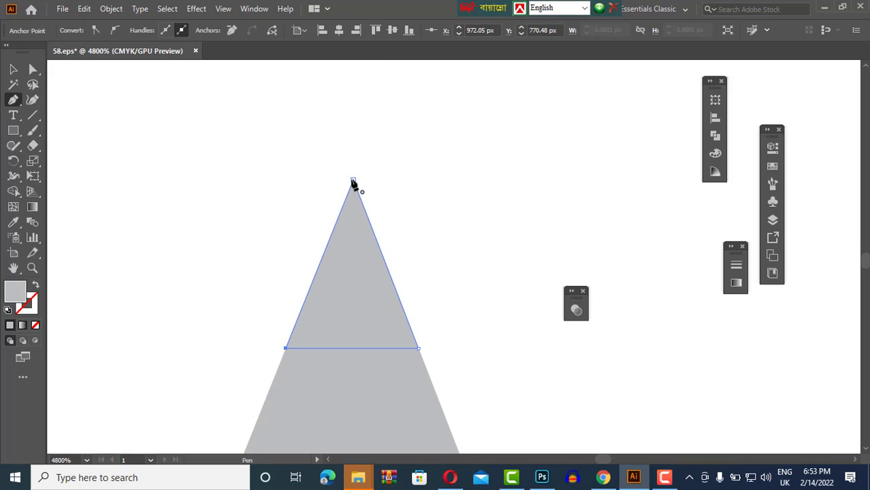
pyautogui.click(78, 30)
pyautogui.click(53, 55)
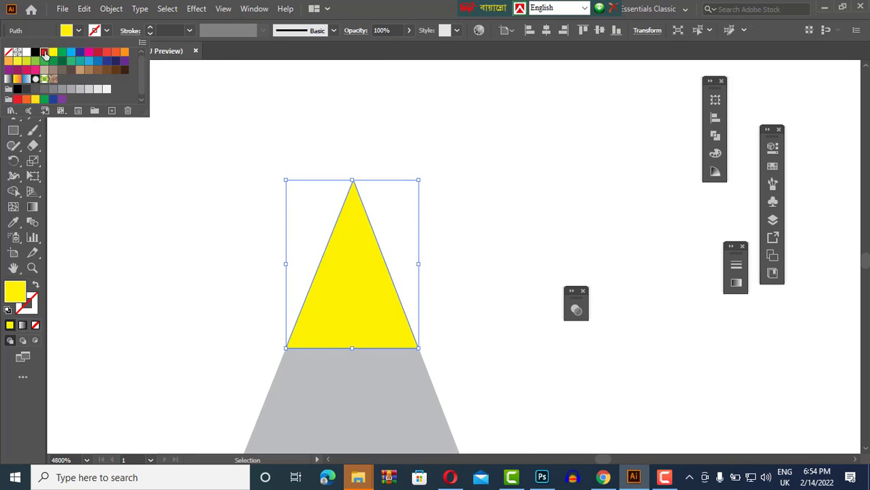
pyautogui.click(524, 200)
pyautogui.scroll(-5, 524, 200)
pyautogui.scroll(-5, 509, 292)
pyautogui.scroll(3, 436, 323)
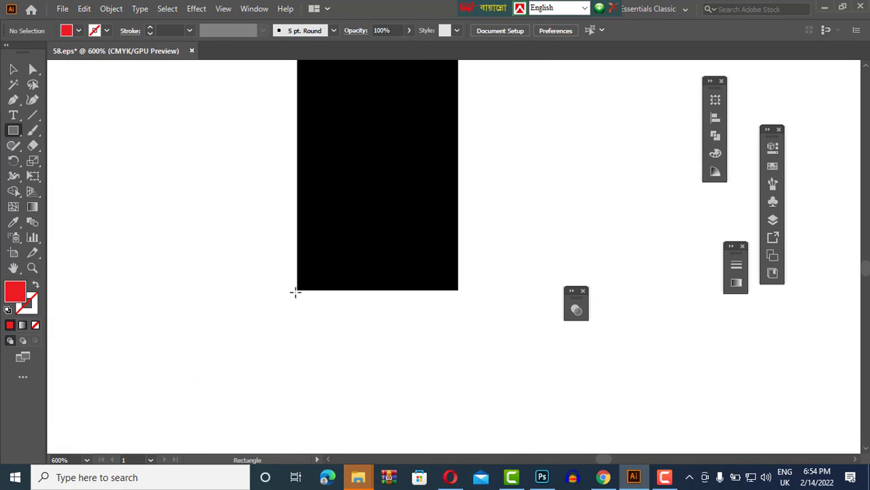
# Add a red band with rounded bottom corners under the black body, aligned to it.
pyautogui.moveTo(458, 306); pyautogui.dragTo(458, 306)
pyautogui.press('v')
pyautogui.scroll(3, 327, 297)
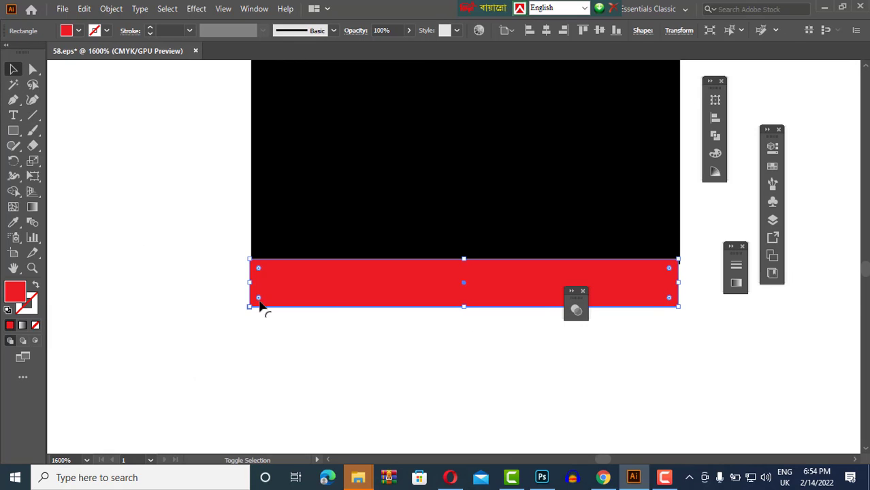
pyautogui.moveTo(656, 279); pyautogui.dragTo(656, 279)
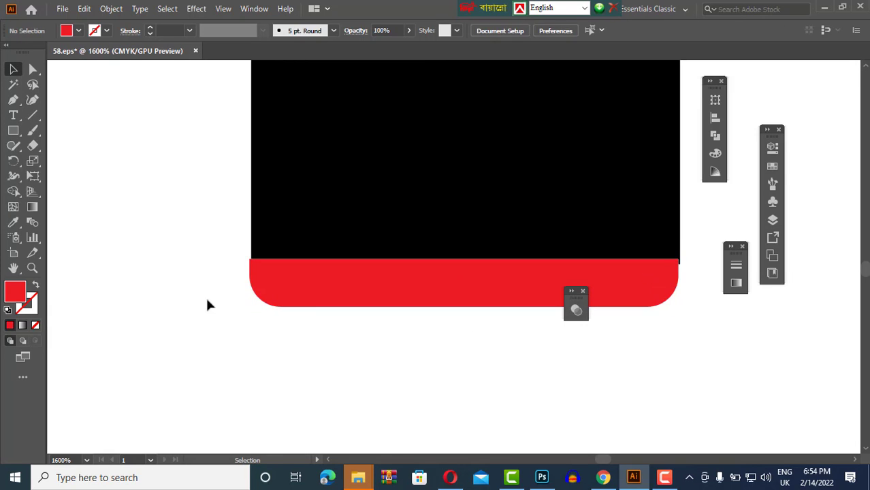
pyautogui.moveTo(205, 303); pyautogui.dragTo(291, 188)
pyautogui.click(714, 117)
pyautogui.click(580, 121)
pyautogui.moveTo(465, 306); pyautogui.dragTo(468, 332)
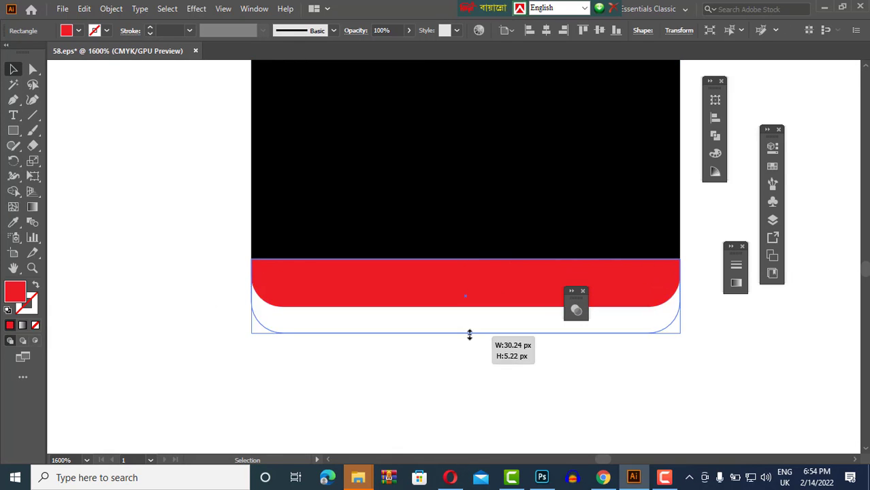
pyautogui.click(500, 371)
pyautogui.hotkey('ctrl', '1')
# Group all pencil parts into one object.
pyautogui.moveTo(495, 427); pyautogui.dragTo(408, 76)
pyautogui.click(111, 8)
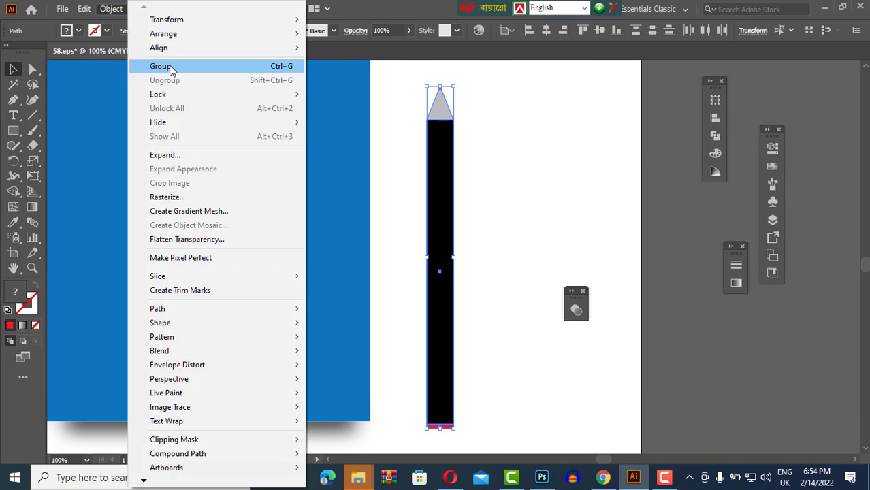
pyautogui.click(169, 64)
pyautogui.hotkey('ctrl', '-')
# Make two pencil copies alongside, shortening each one progressively.
pyautogui.moveTo(411, 237); pyautogui.dragTo(440, 241)
pyautogui.moveTo(440, 241); pyautogui.dragTo(468, 243)
pyautogui.click(438, 89)
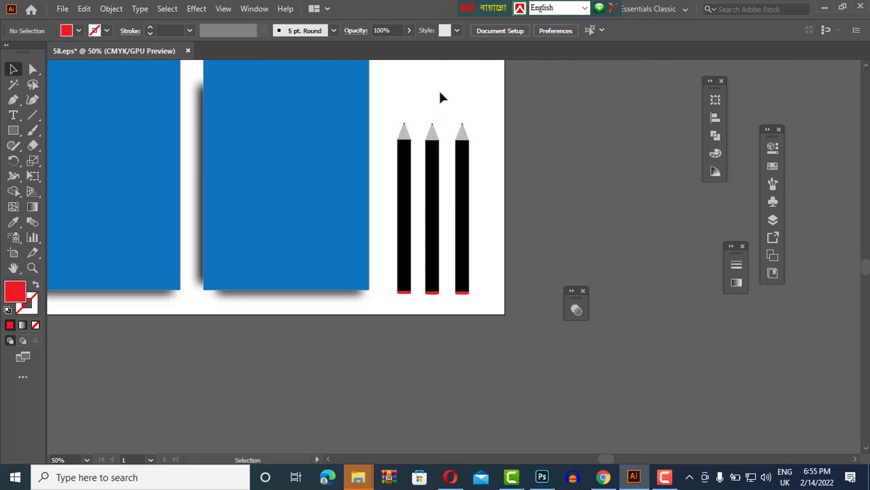
pyautogui.moveTo(437, 89); pyautogui.dragTo(477, 204)
pyautogui.moveTo(441, 123); pyautogui.dragTo(442, 159)
pyautogui.hotkey('ctrl', 'shift', 'a')
pyautogui.click(485, 215)
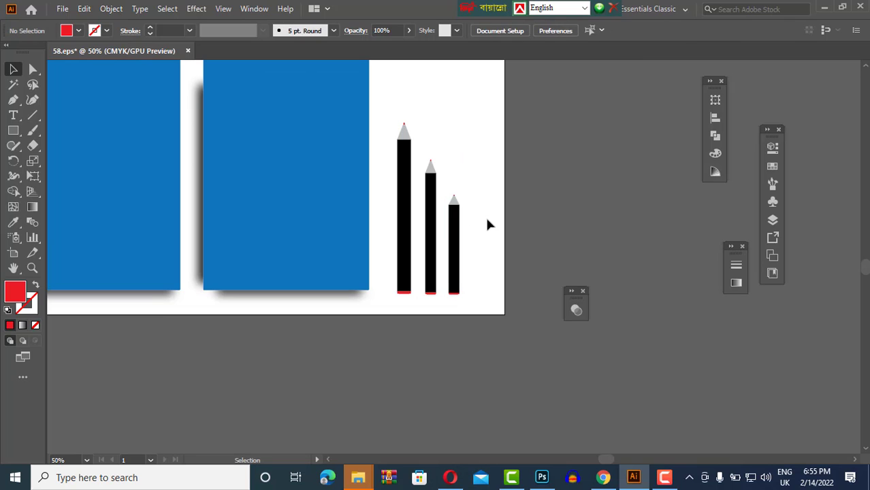
# Build a red-and-light-grey eraser rectangle pair right of the blue blocks and shrink it.
pyautogui.hotkey('ctrl', '-')
pyautogui.press('m')
pyautogui.scroll(3, 544, 216)
pyautogui.moveTo(474, 211)
pyautogui.mouseDown()
pyautogui.moveTo(532, 304)
pyautogui.moveTo(500, 299)
pyautogui.mouseUp()
pyautogui.press('v')
pyautogui.click(78, 30)
pyautogui.click(27, 47)
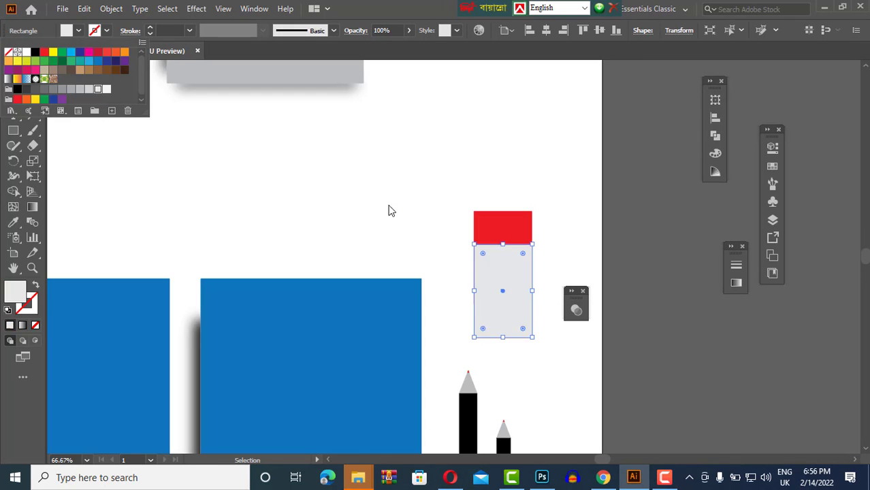
pyautogui.moveTo(522, 218); pyautogui.dragTo(518, 309)
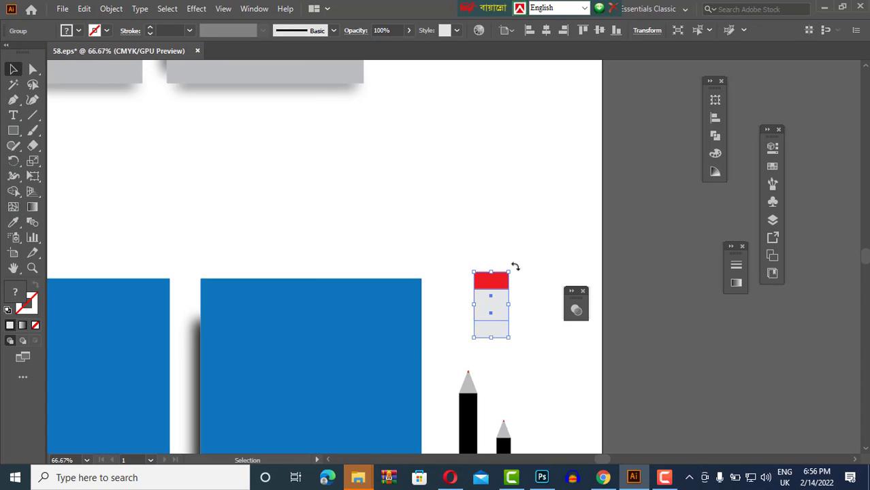
# Round the outer corners of the eraser's red end.
pyautogui.scroll(-3, 505, 266)
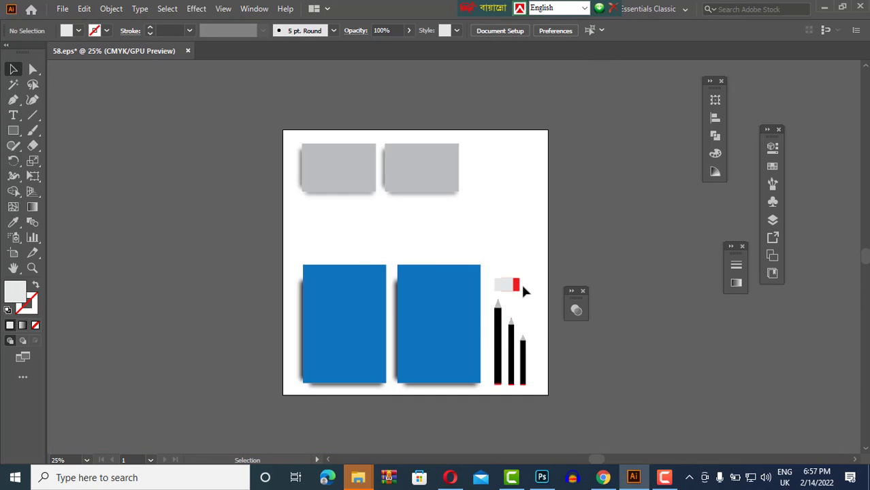
pyautogui.scroll(4, 520, 281)
pyautogui.scroll(-2, 520, 279)
pyautogui.scroll(5, 520, 279)
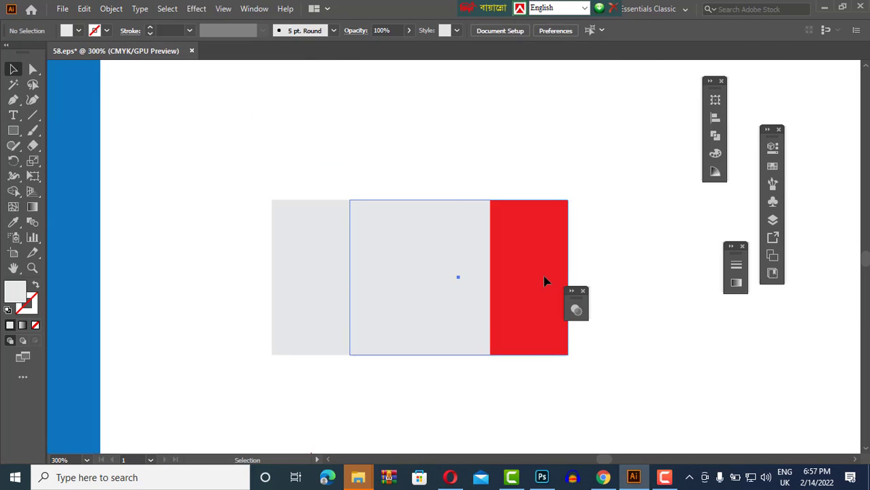
pyautogui.click(562, 349)
pyautogui.click(227, 180)
pyautogui.moveTo(228, 181); pyautogui.dragTo(372, 374)
pyautogui.click(108, 122)
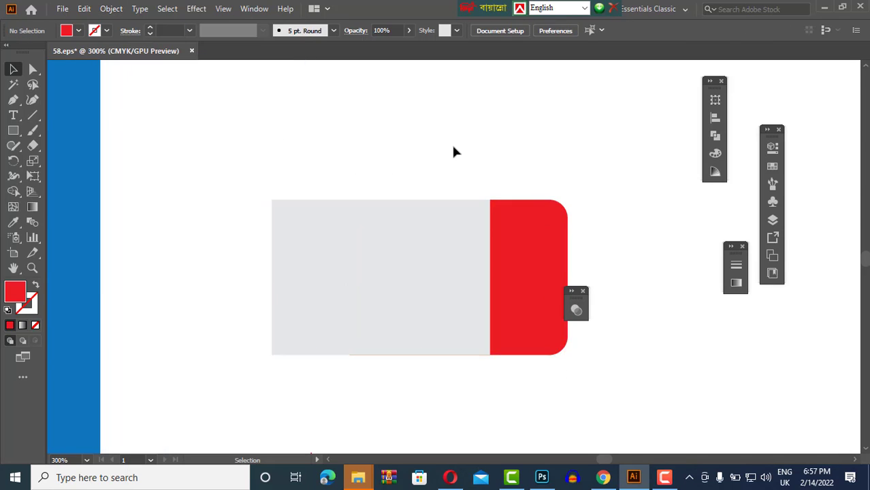
pyautogui.scroll(-4, 421, 181)
pyautogui.scroll(-2, 559, 148)
pyautogui.hscroll(3, 560, 149)
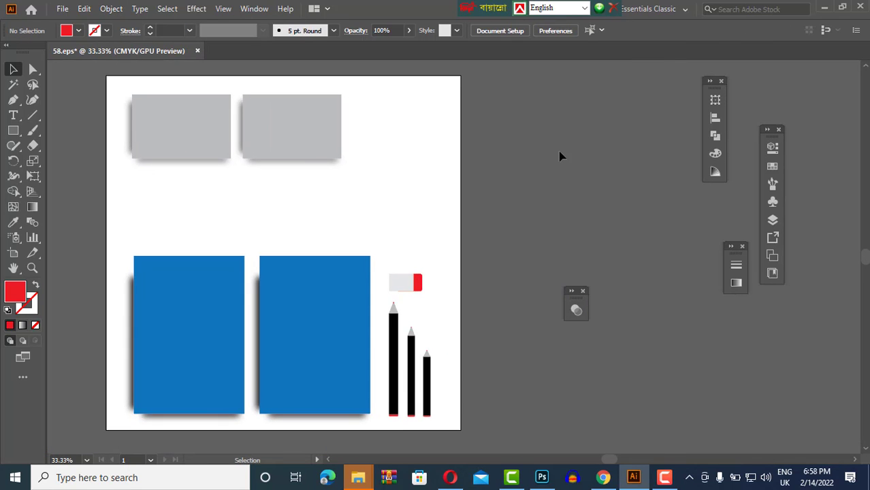
pyautogui.click(13, 130)
# Draw a hexagon with the Polygon tool beside the artboard and give it a blue outline.
pyautogui.click(49, 157)
pyautogui.moveTo(573, 163); pyautogui.dragTo(600, 197)
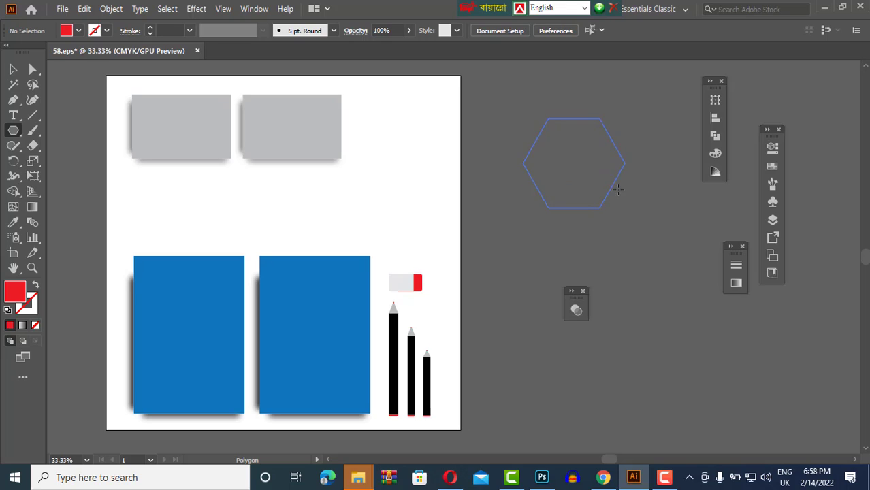
pyautogui.press('v')
pyautogui.hotkey('ctrl', 'shift', 'a')
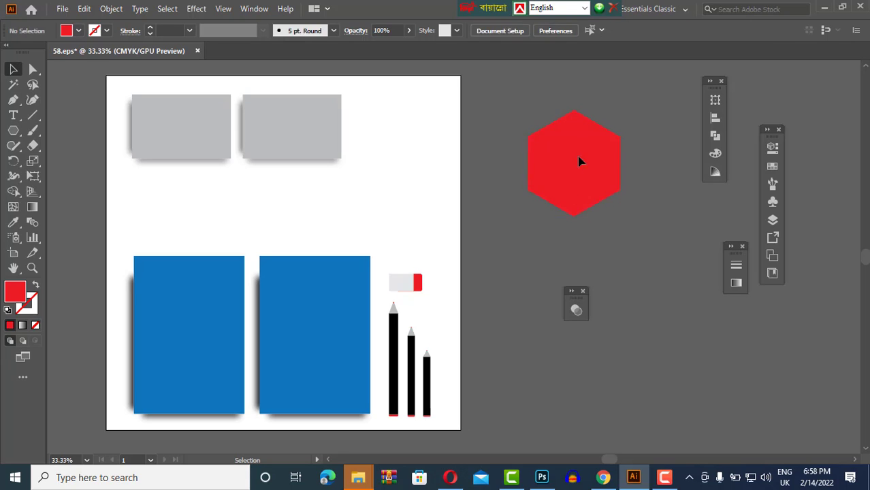
pyautogui.click(107, 30)
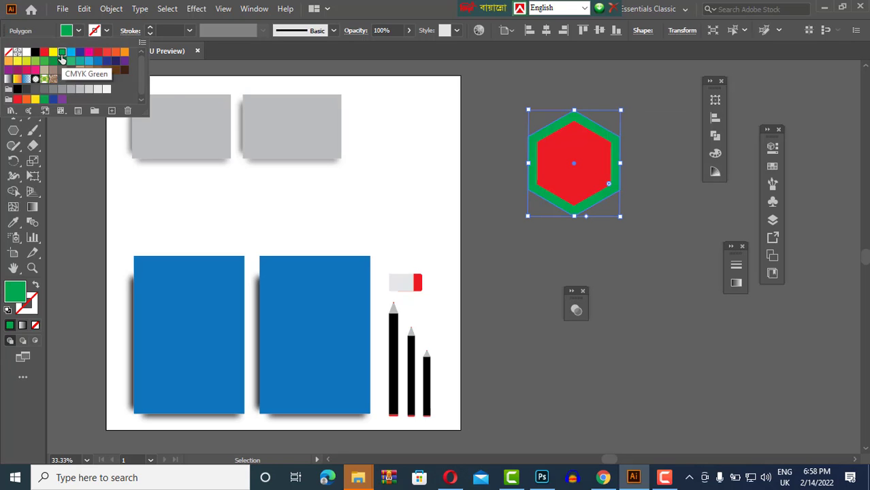
pyautogui.click(76, 63)
# Blend the hexagon with 500 steps for a soft blue rim.
pyautogui.click(111, 8)
pyautogui.click(351, 349)
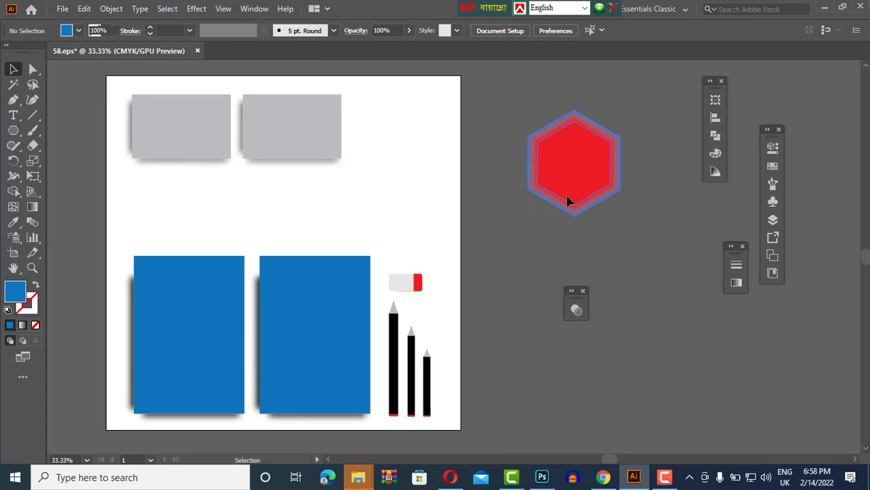
pyautogui.click(566, 196)
pyautogui.click(111, 8)
pyautogui.moveTo(195, 351)
pyautogui.click(341, 381)
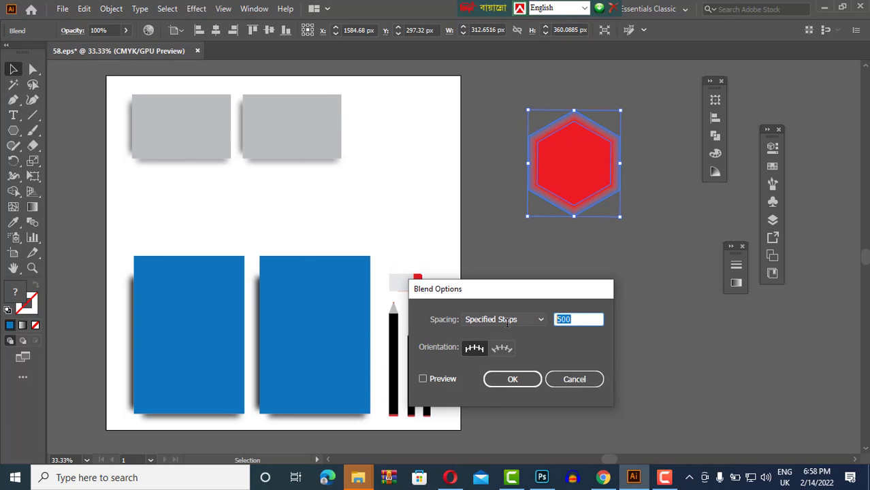
pyautogui.click(512, 379)
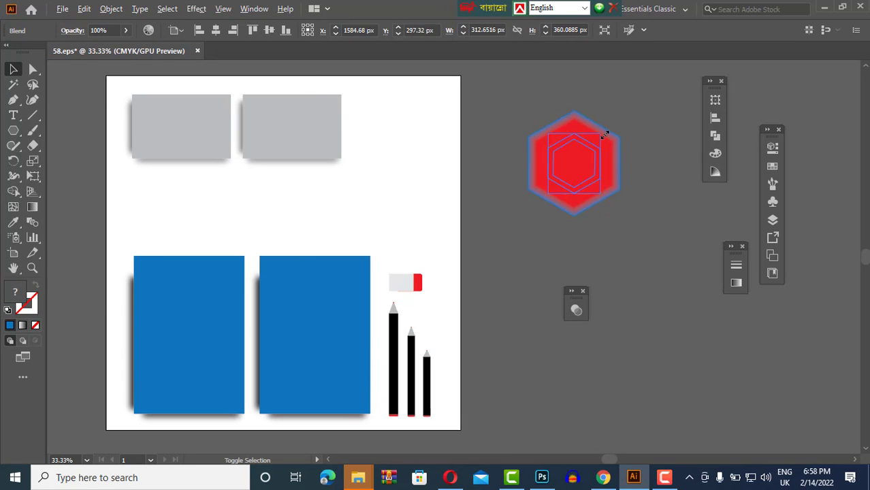
# Add white 'LOGO' text and move it onto the red hexagon.
pyautogui.click(78, 30)
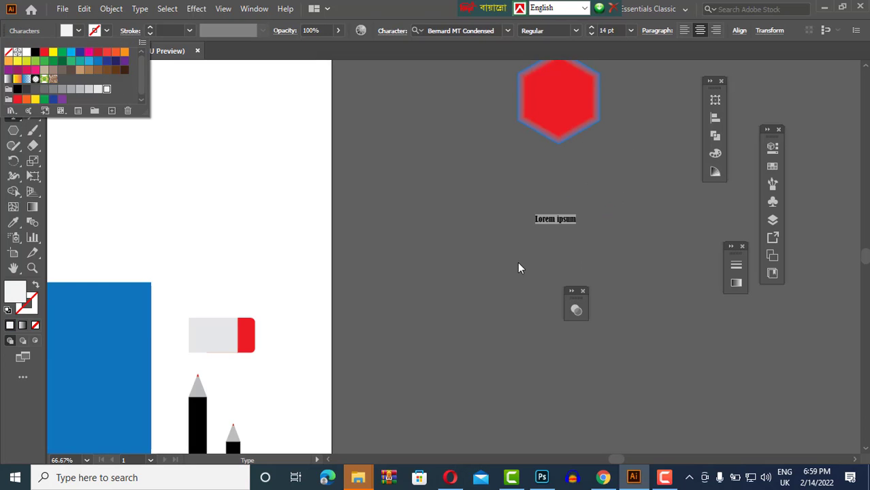
pyautogui.write('LOGO')
pyautogui.click(621, 140)
pyautogui.scroll(1, 621, 140)
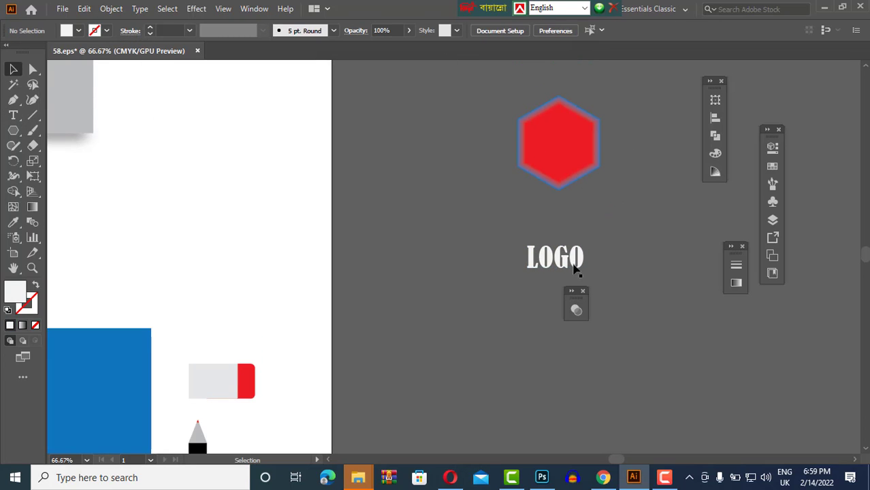
pyautogui.moveTo(572, 262); pyautogui.dragTo(595, 144)
pyautogui.keyDown('shift'); pyautogui.click(585, 122); pyautogui.keyUp('shift')
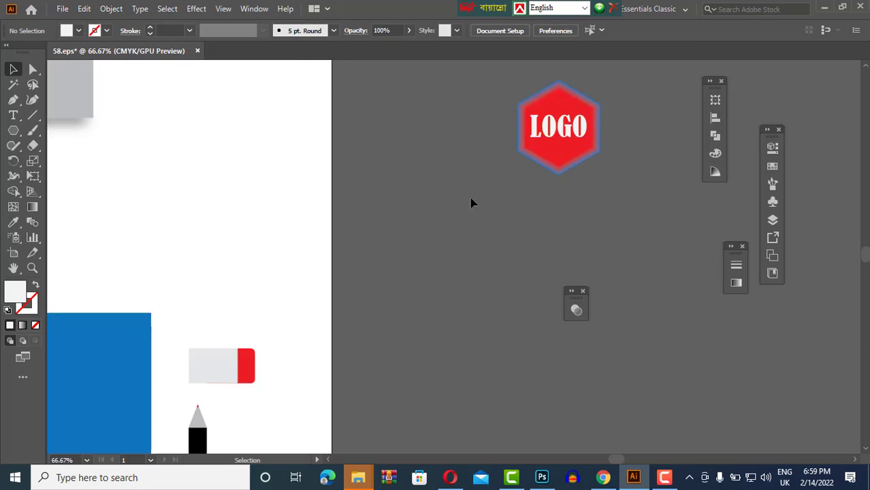
# Alt-drag a copy of the two grey blocks to the right of the artboard.
pyautogui.moveTo(414, 204); pyautogui.dragTo(436, 158)
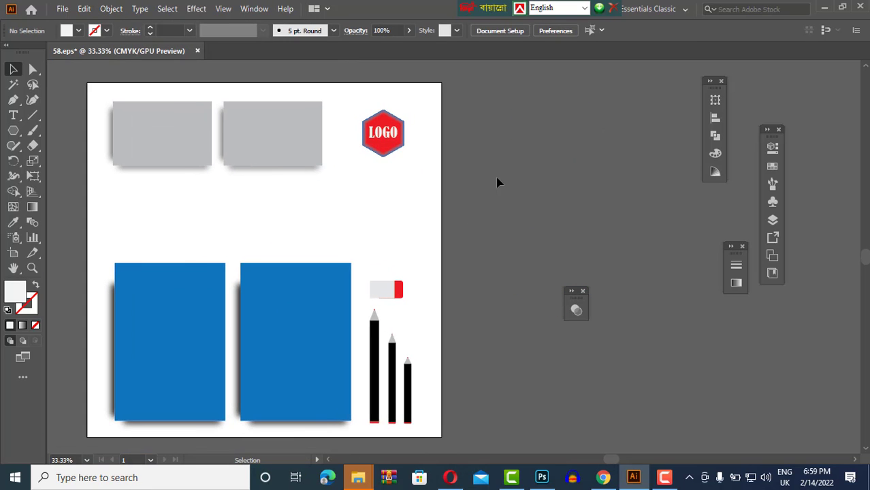
pyautogui.click(278, 151)
pyautogui.moveTo(278, 151); pyautogui.dragTo(632, 230)
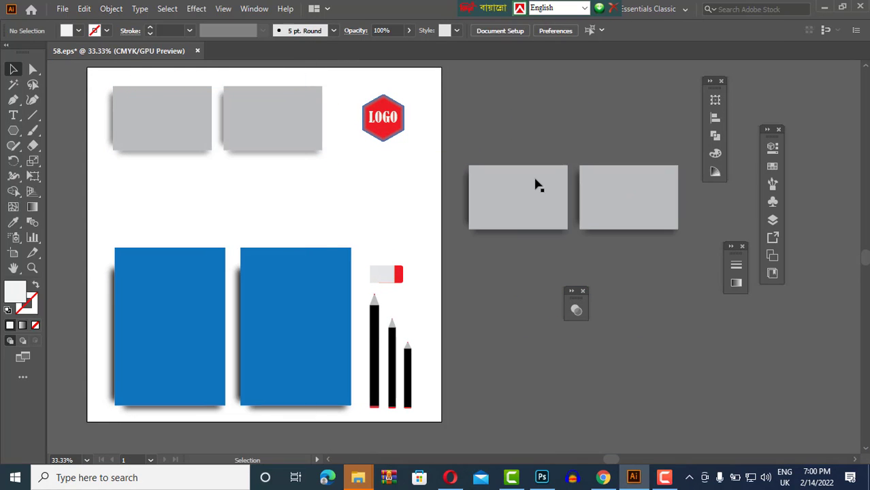
pyautogui.click(534, 183)
# Try a red fill on the copies, then undo and redo to restore the grey copies.
pyautogui.click(79, 31)
pyautogui.click(35, 49)
pyautogui.click(563, 96)
pyautogui.click(484, 210)
pyautogui.scroll(2, 533, 185)
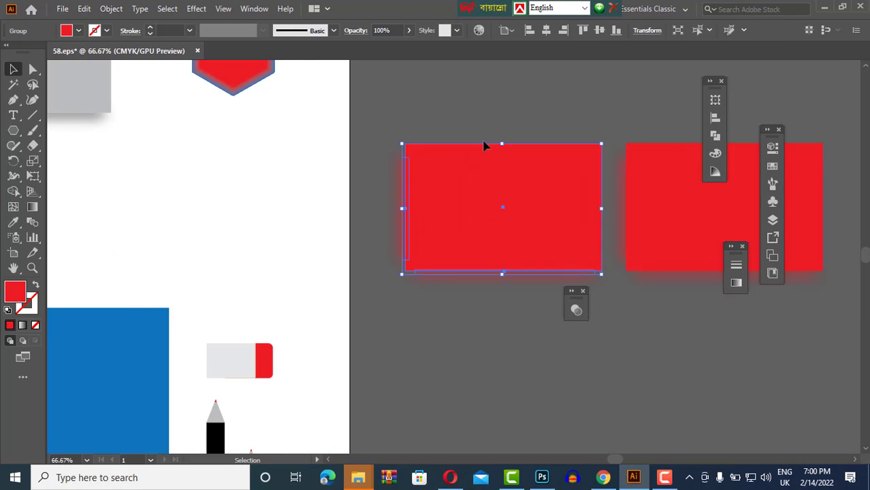
pyautogui.hotkey('ctrl', 'z')
pyautogui.hotkey('ctrl', 'z')
pyautogui.hotkey('ctrl', 'shift', 'z')
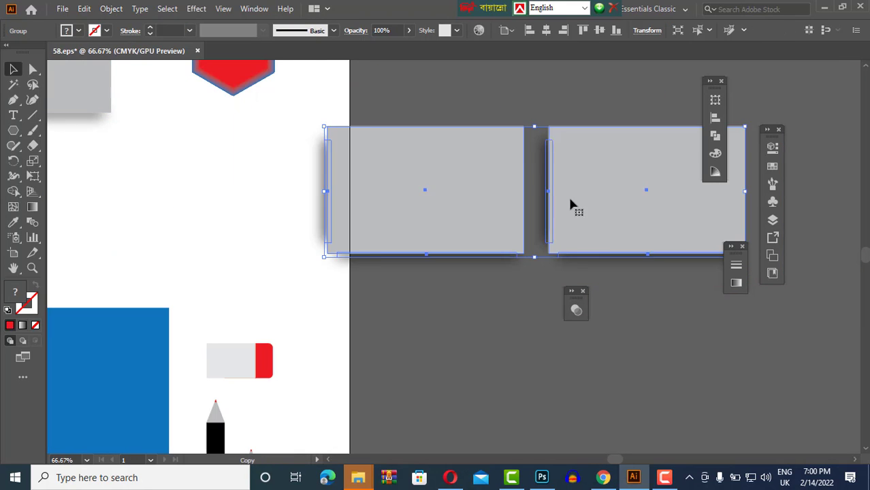
pyautogui.click(111, 8)
# Fill the left copied block red.
pyautogui.click(496, 160)
pyautogui.click(78, 30)
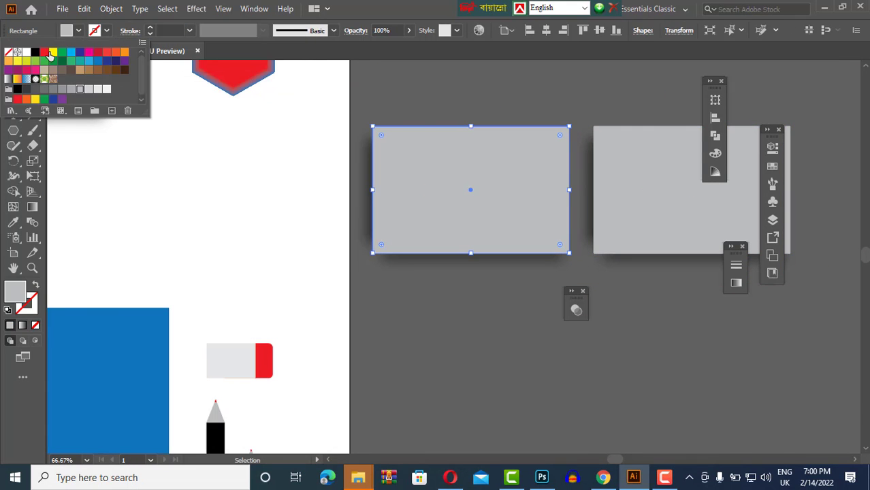
pyautogui.click(36, 49)
pyautogui.click(387, 125)
pyautogui.click(469, 191)
# Fill the right copied block red and clear the selection.
pyautogui.click(111, 8)
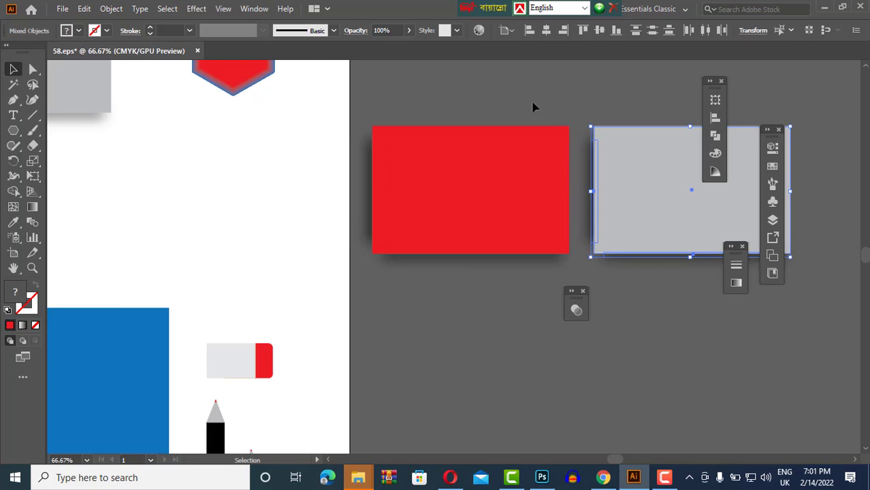
pyautogui.click(78, 30)
pyautogui.click(35, 49)
pyautogui.click(573, 97)
pyautogui.click(680, 205)
pyautogui.click(111, 8)
pyautogui.click(430, 166)
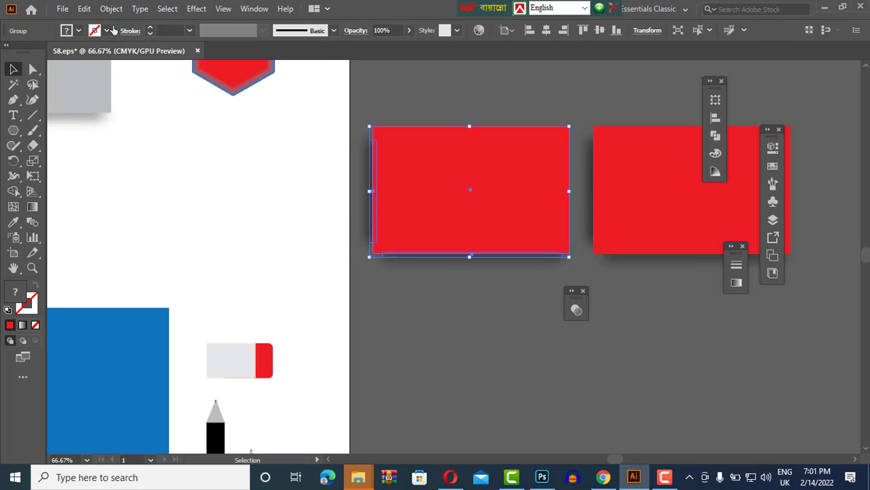
pyautogui.hotkey('ctrl', 'shift', 'a')
pyautogui.press('p')
pyautogui.click(78, 30)
# Draw a triangular flap with the Pen tool across the top of the left red block.
pyautogui.click(17, 53)
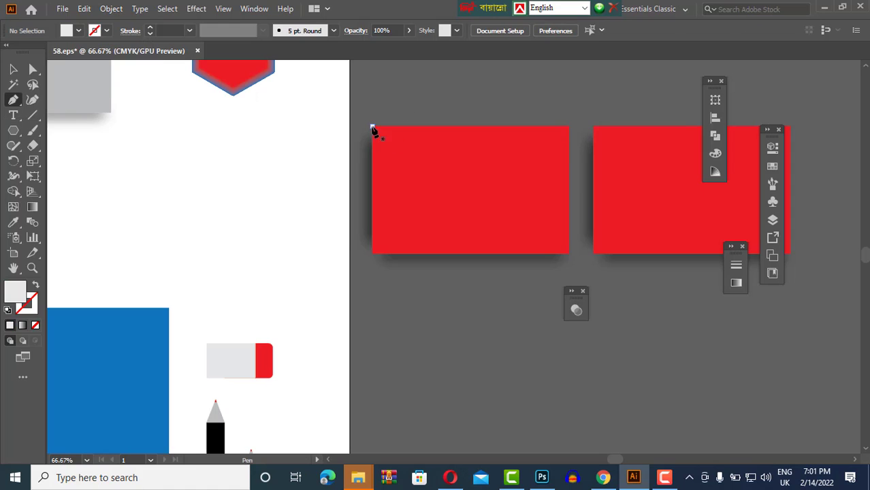
pyautogui.click(568, 127)
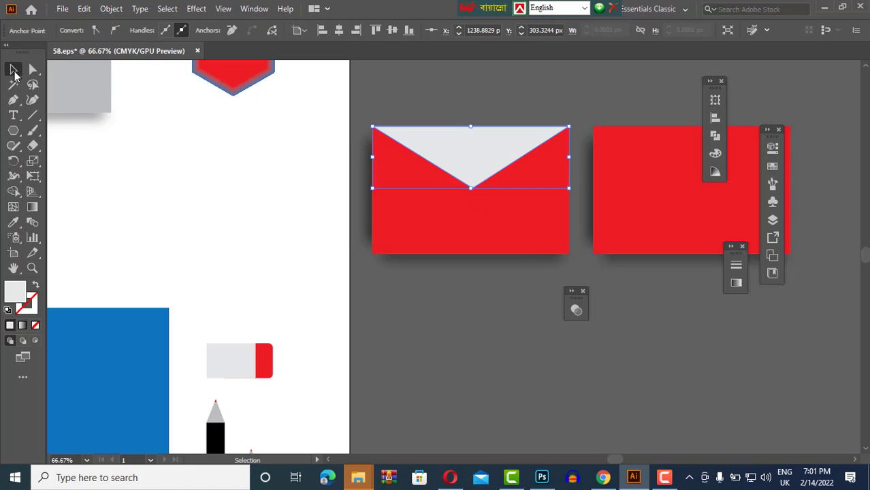
pyautogui.click(14, 69)
pyautogui.click(615, 107)
pyautogui.click(469, 147)
# Fill the triangular flap grey.
pyautogui.click(78, 30)
pyautogui.click(27, 82)
pyautogui.click(471, 190)
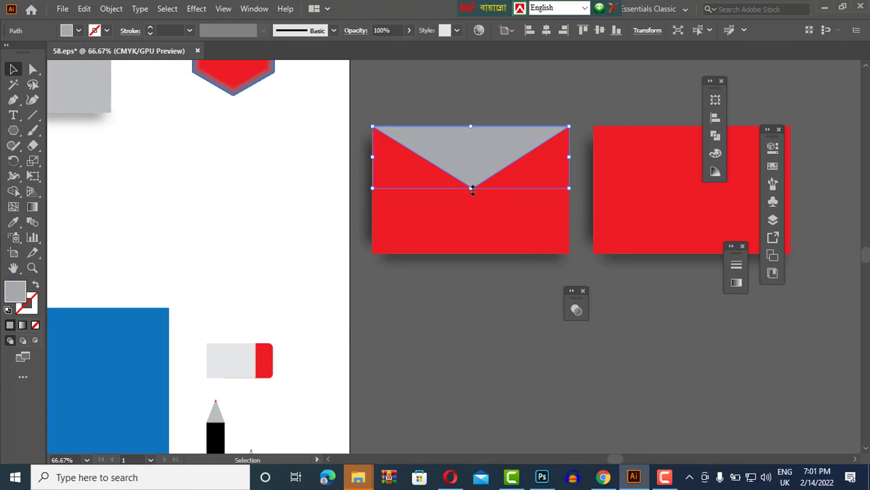
pyautogui.click(599, 104)
pyautogui.moveTo(495, 213); pyautogui.dragTo(325, 211)
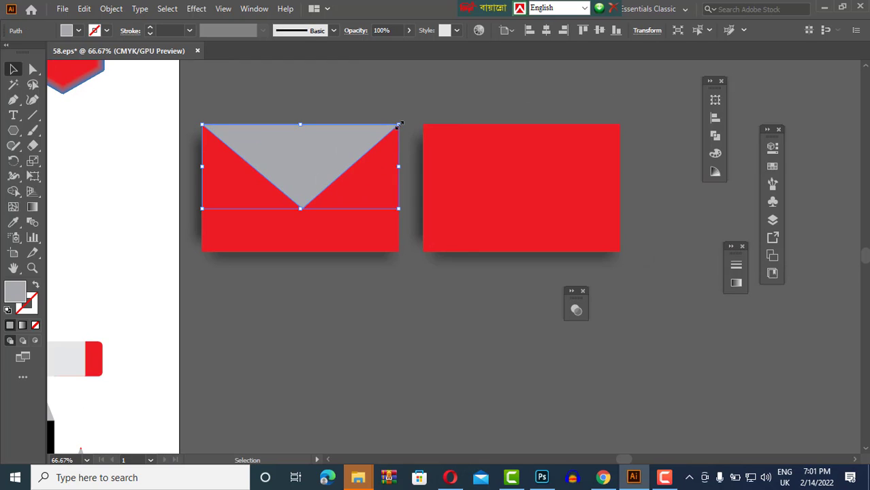
# Give the flap a dark 5 pt stroke and apply a Gaussian Blur.
pyautogui.click(106, 31)
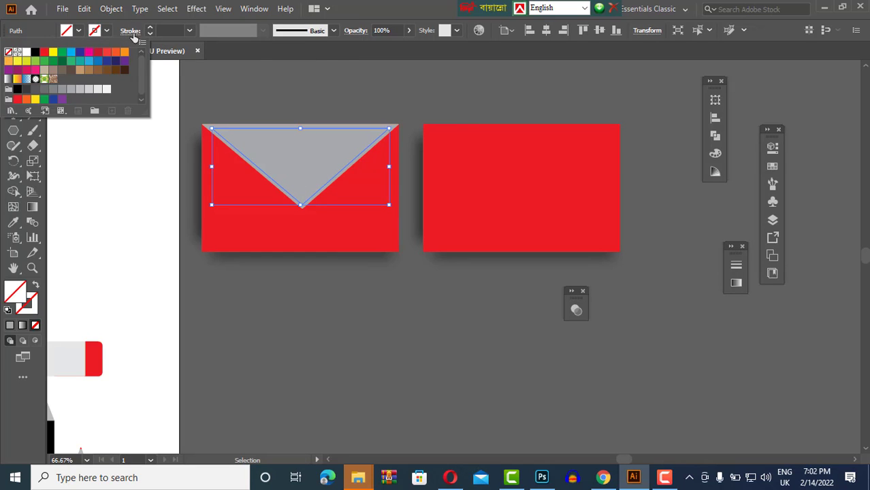
pyautogui.click(32, 53)
pyautogui.click(150, 28)
pyautogui.click(196, 8)
pyautogui.click(354, 227)
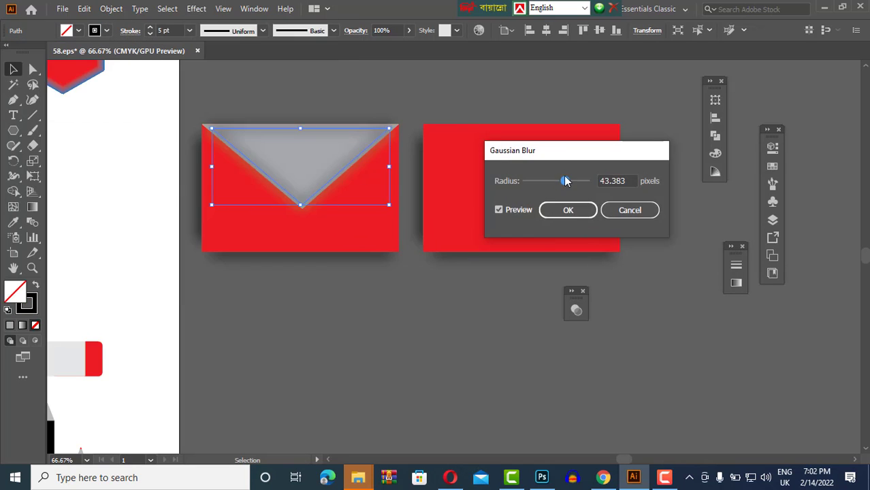
pyautogui.moveTo(565, 179); pyautogui.dragTo(556, 179)
pyautogui.click(567, 208)
# Reapply the flap's Gaussian Blur with a smaller radius of about 5.
pyautogui.rightClick(342, 148)
pyautogui.click(290, 233)
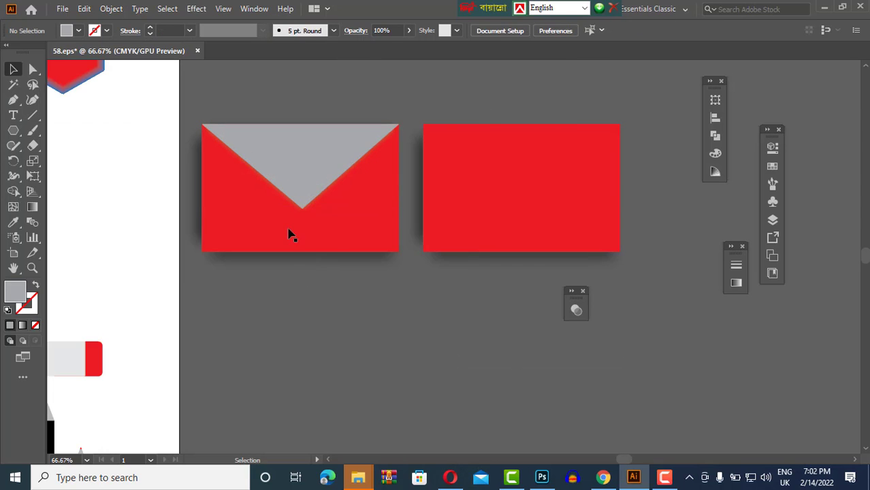
pyautogui.scroll(3, 290, 233)
pyautogui.click(373, 155)
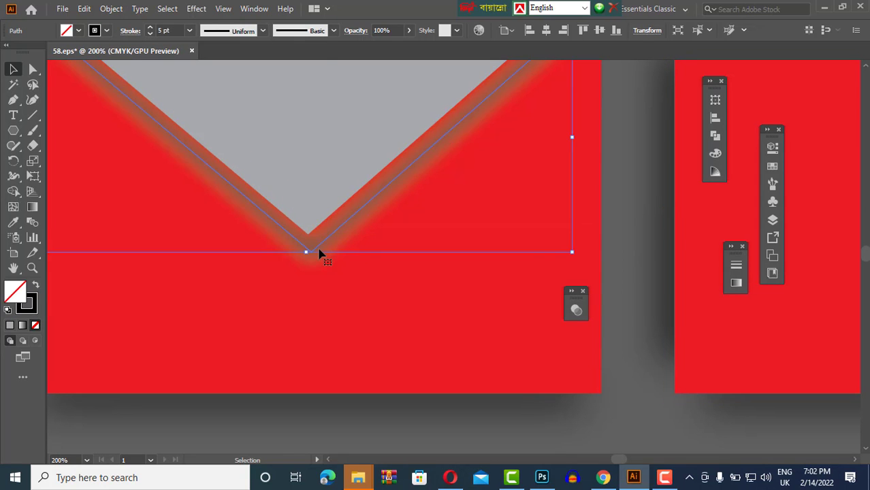
pyautogui.click(196, 8)
pyautogui.click(353, 227)
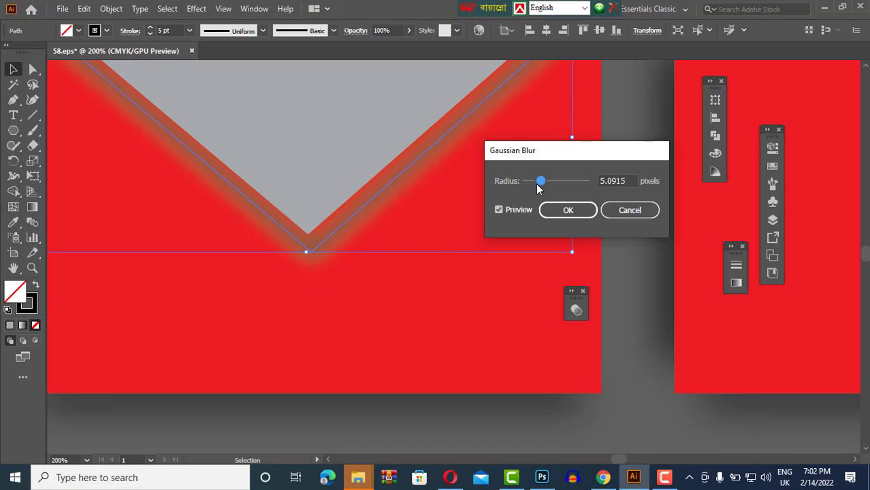
pyautogui.moveTo(529, 187)
pyautogui.mouseDown()
pyautogui.moveTo(572, 187)
pyautogui.moveTo(544, 187)
pyautogui.mouseUp()
pyautogui.click(568, 209)
pyautogui.scroll(-2, 626, 193)
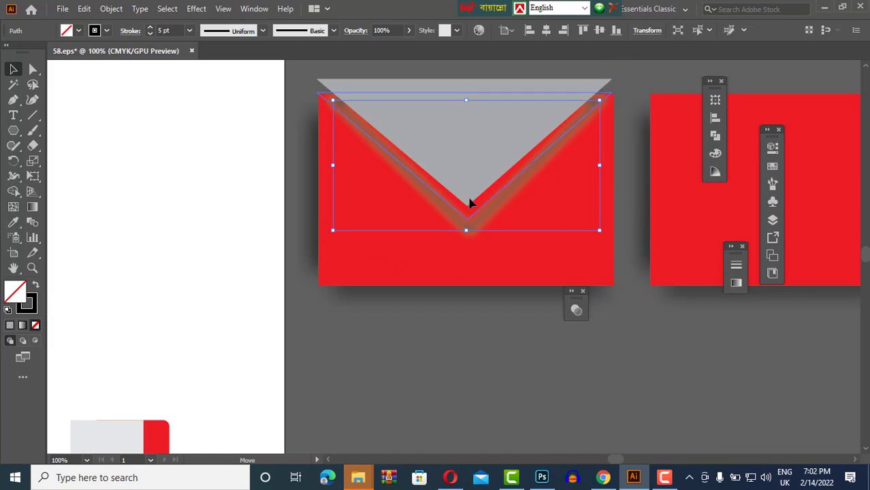
pyautogui.scroll(3, 466, 232)
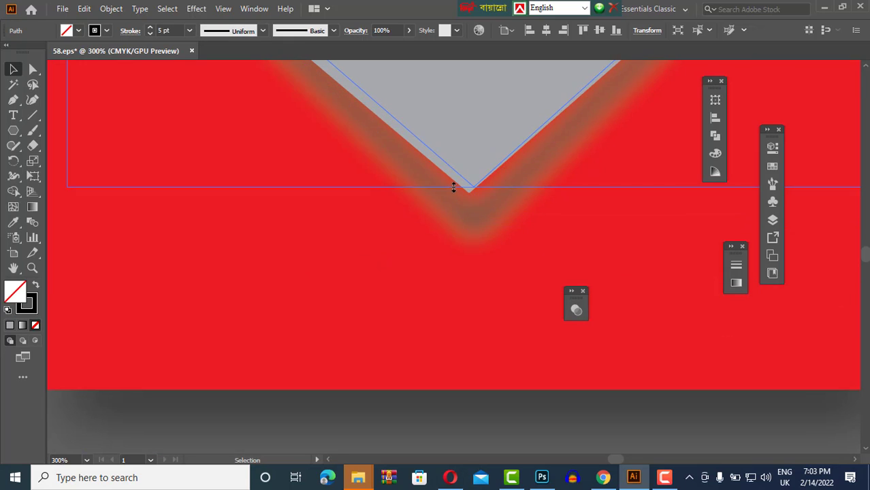
pyautogui.scroll(-4, 429, 218)
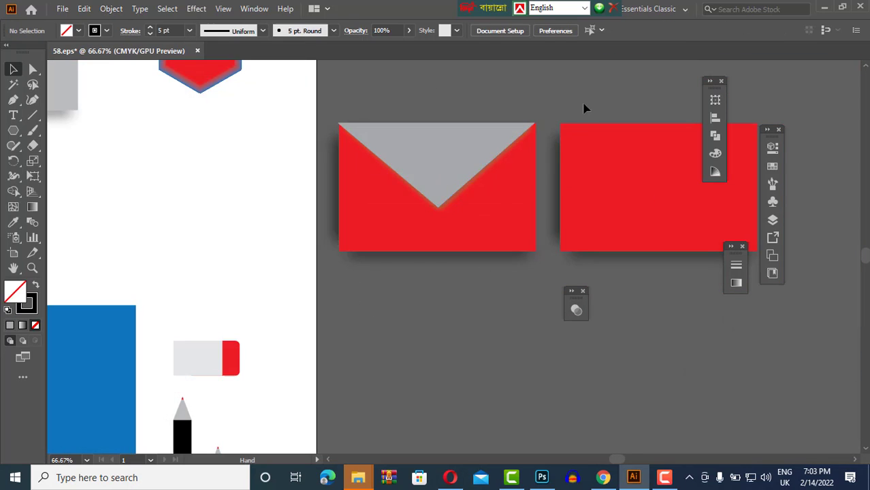
pyautogui.moveTo(584, 109); pyautogui.dragTo(378, 107)
# Type the address line 'Your Address with Location Country', fixing the spelling of Country.
pyautogui.press('t')
pyautogui.click(388, 333)
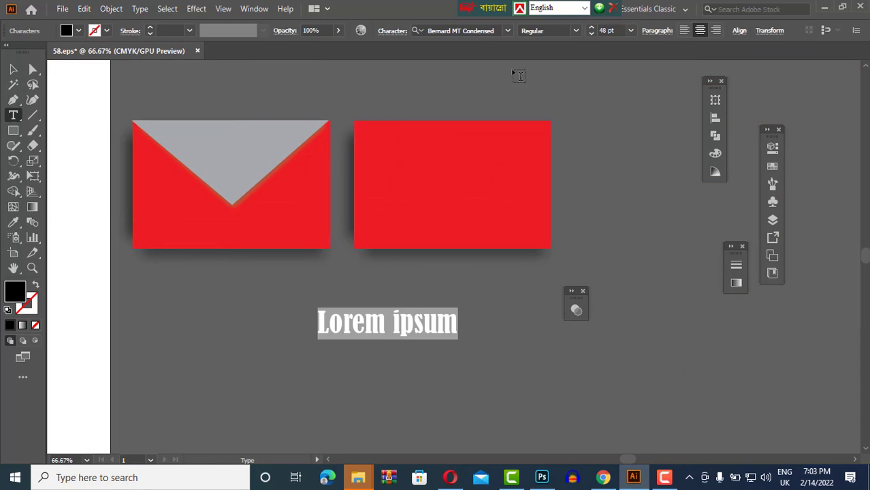
pyautogui.scroll(-5, 589, 32)
pyautogui.write('To,')
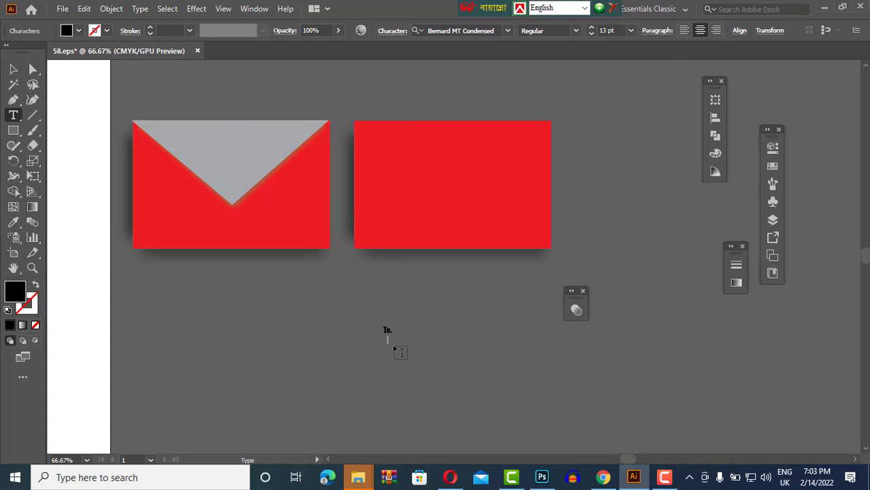
pyautogui.write('Your Address with Location')
pyautogui.write(' Contry')
pyautogui.hotkey('ctrl', '+')
pyautogui.hotkey('ctrl', '+')
pyautogui.hotkey('ctrl', '+')
pyautogui.press('Left')
pyautogui.press('Left')
pyautogui.press('Left')
pyautogui.write('u')
pyautogui.press('Escape')
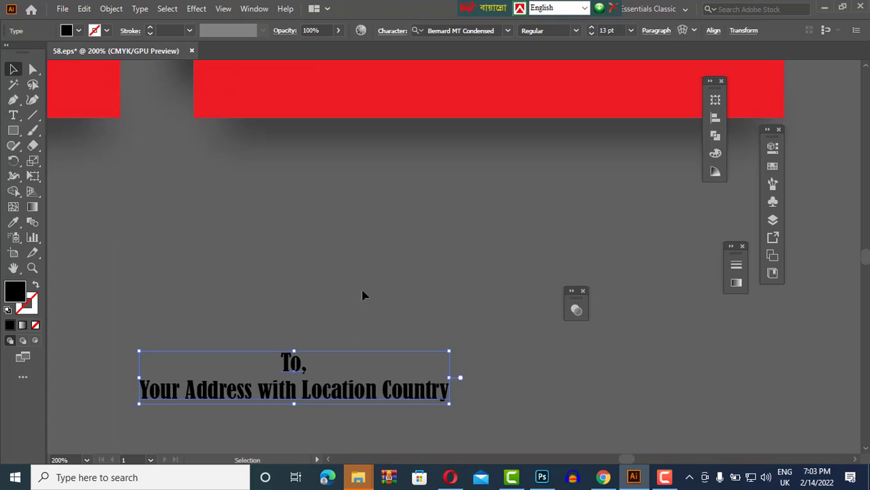
pyautogui.press('t')
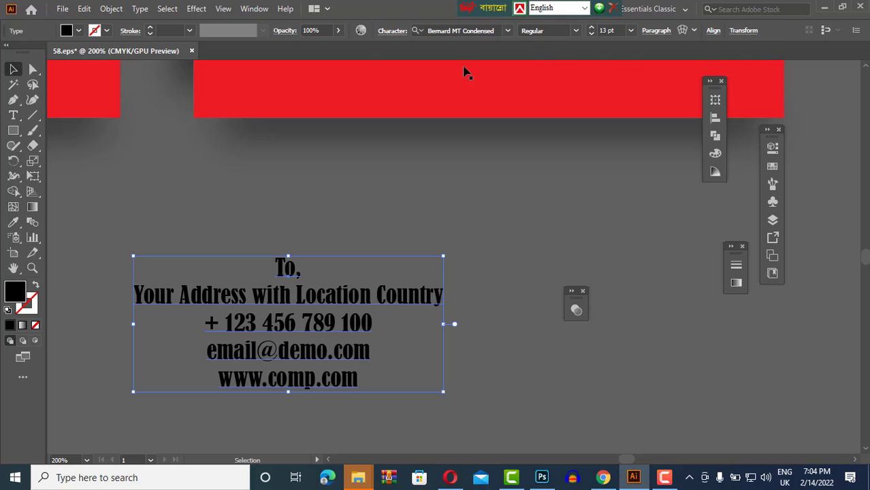
# Left-align the address text and make it white.
pyautogui.click(655, 30)
pyautogui.click(536, 62)
pyautogui.click(79, 30)
pyautogui.click(19, 95)
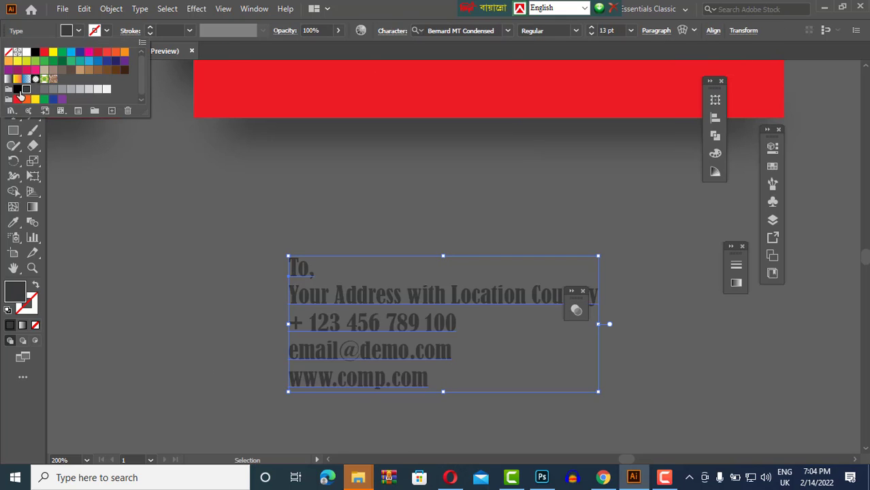
pyautogui.click(106, 89)
pyautogui.press('Escape')
pyautogui.hotkey('ctrl', '-')
pyautogui.hotkey('ctrl', '-')
pyautogui.hotkey('ctrl', '-')
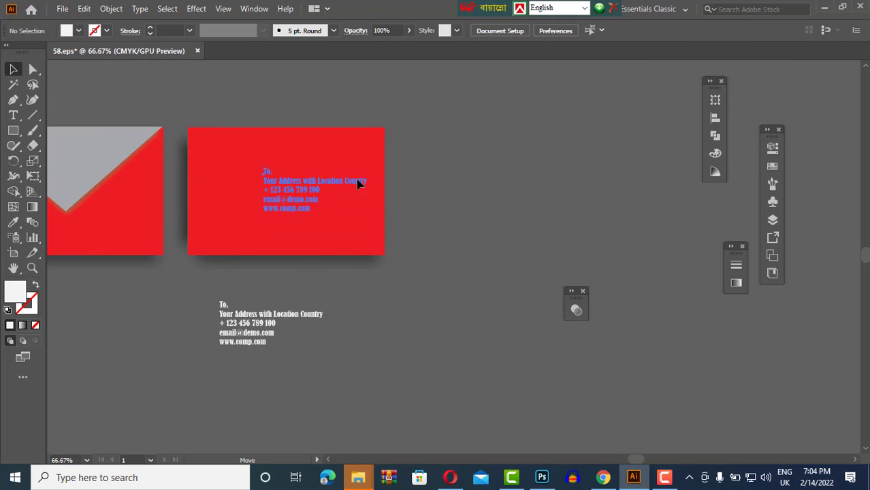
pyautogui.hotkey('ctrl', '-')
# Move the envelope and red card pair onto the artboard.
pyautogui.moveTo(262, 116); pyautogui.dragTo(478, 254)
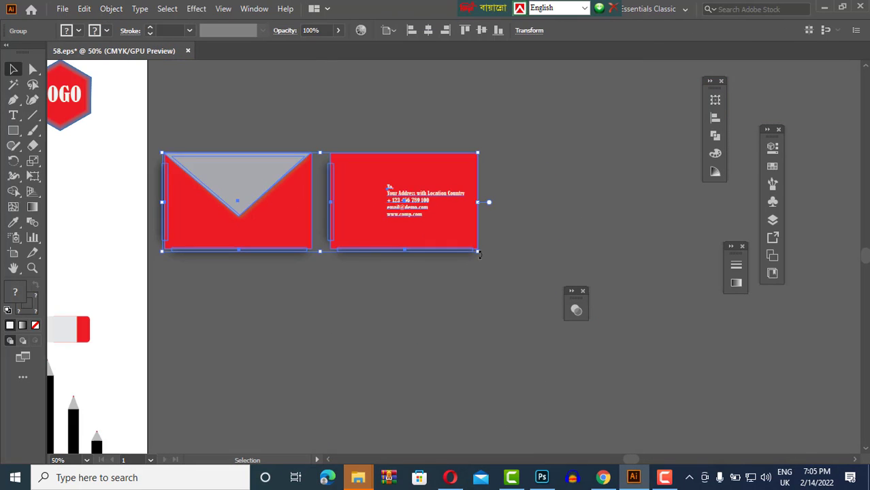
pyautogui.hotkey('ctrl', '-')
pyautogui.moveTo(432, 191); pyautogui.dragTo(197, 198)
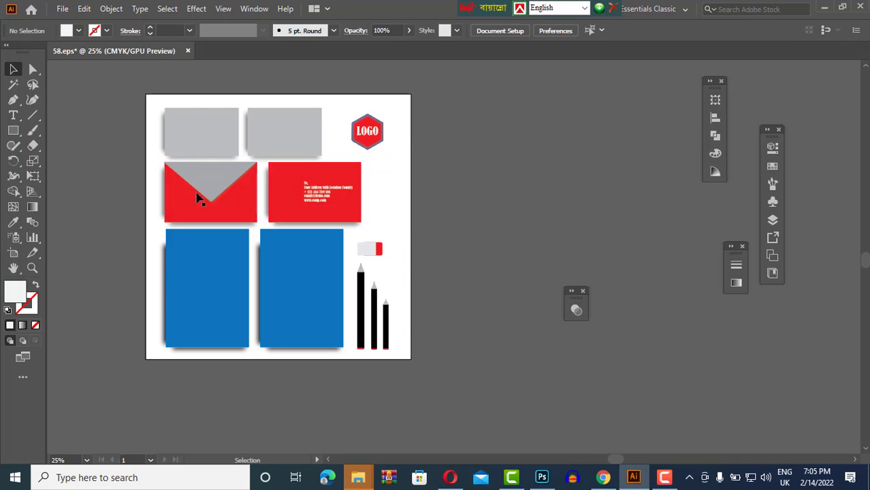
pyautogui.hotkey('ctrl', '=')
pyautogui.hotkey('ctrl', 'a')
# Enlarge the LOGO hexagon and center-align it with the eraser and pencils.
pyautogui.click(422, 155)
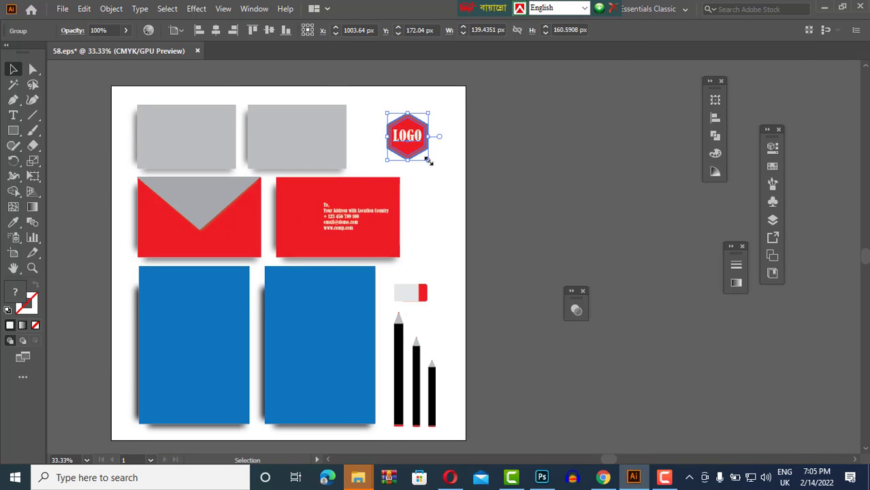
pyautogui.moveTo(429, 162); pyautogui.dragTo(439, 172)
pyautogui.click(395, 267)
pyautogui.moveTo(465, 394); pyautogui.dragTo(432, 139)
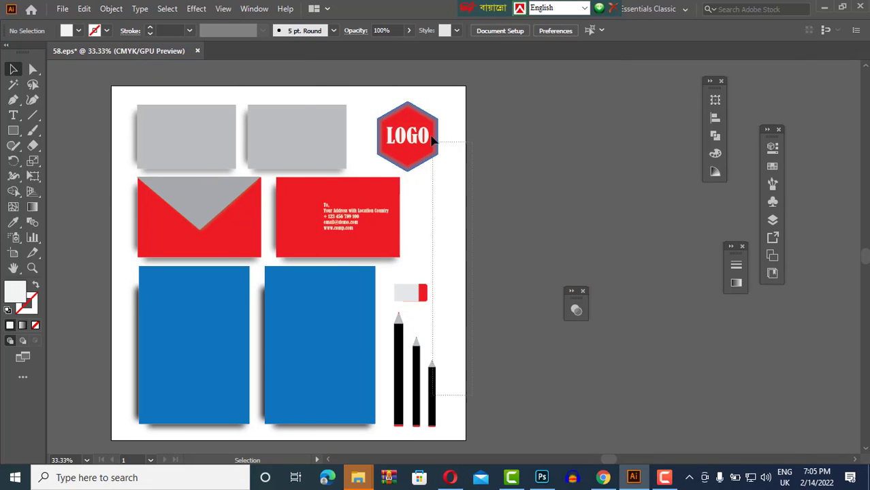
pyautogui.click(232, 30)
pyautogui.click(574, 245)
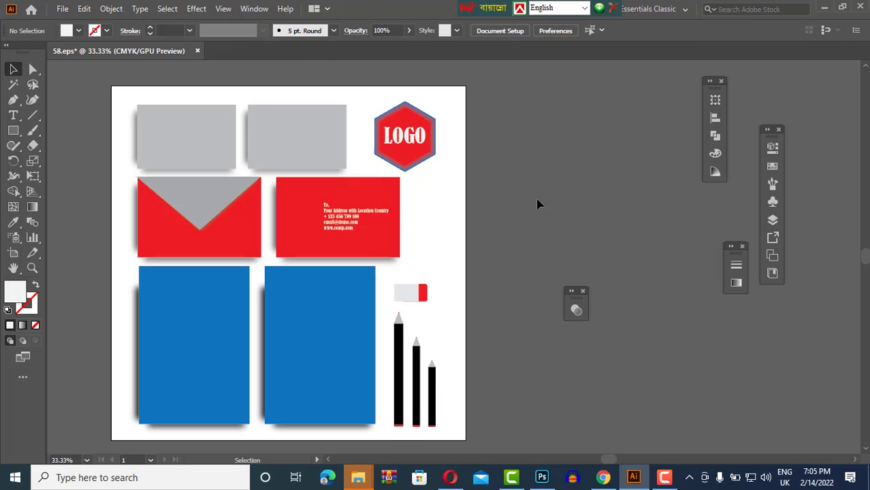
# Undo the last two changes and place the LOGO hexagon beside the red card.
pyautogui.hotkey('ctrl', 'z')
pyautogui.hotkey('ctrl', 'z')
pyautogui.hotkey('ctrl', 'z')
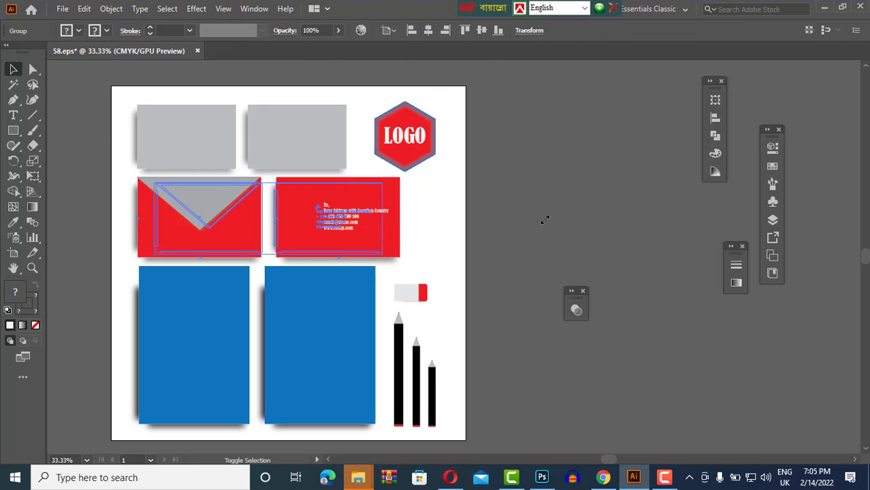
pyautogui.hotkey('ctrl', 'z')
pyautogui.hotkey('ctrl', 'z')
pyautogui.hotkey('ctrl', 'z')
pyautogui.click(514, 189)
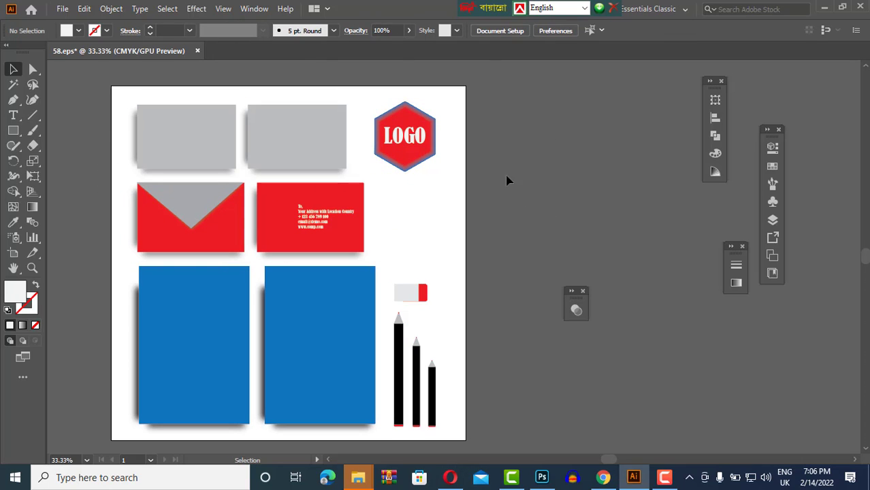
pyautogui.moveTo(420, 234); pyautogui.dragTo(420, 235)
pyautogui.keyDown('shift'); pyautogui.click(310, 231); pyautogui.keyUp('shift')
pyautogui.keyDown('shift'); pyautogui.click(190, 235); pyautogui.keyUp('shift')
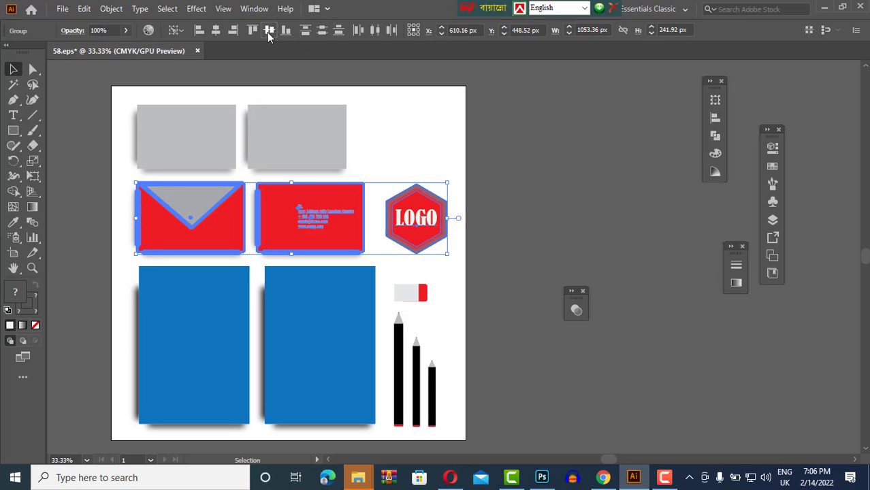
pyautogui.click(548, 176)
# Add a 60 pt 'COMPANY NAME' line just under BRAND NAME.
pyautogui.press('t')
pyautogui.click(514, 147)
pyautogui.click(631, 30)
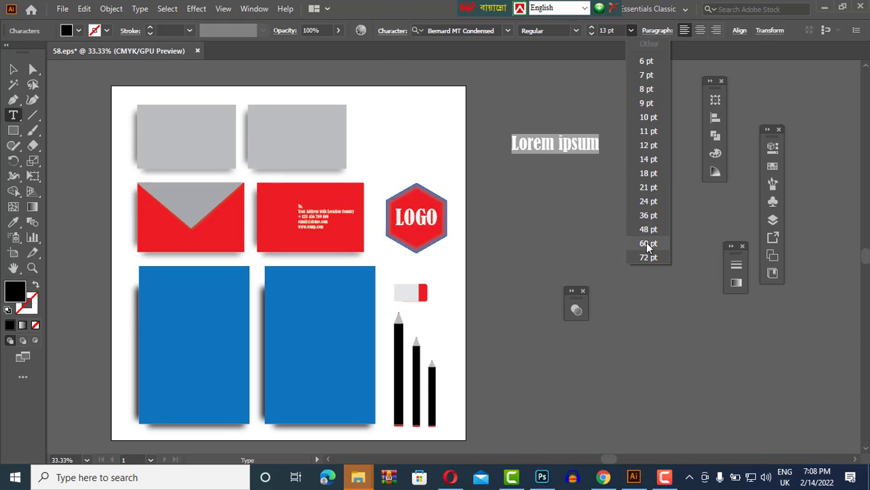
pyautogui.click(648, 244)
pyautogui.write('BRAND NAME')
pyautogui.press('t')
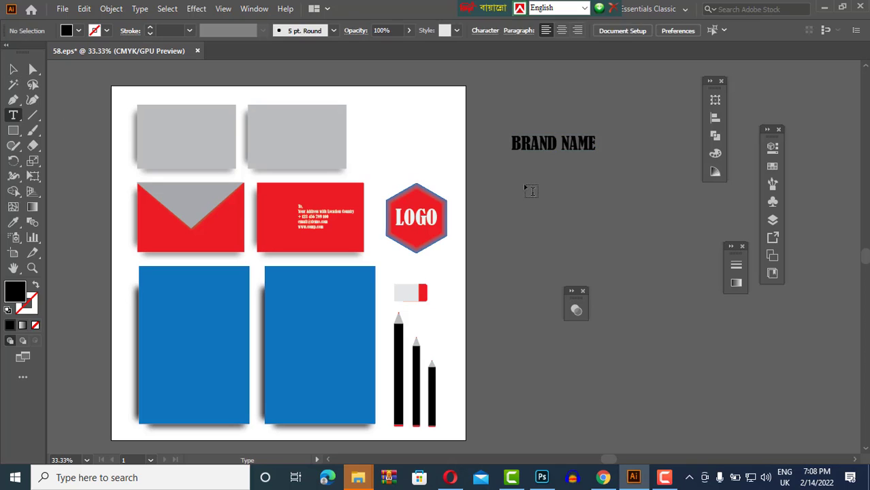
pyautogui.click(525, 183)
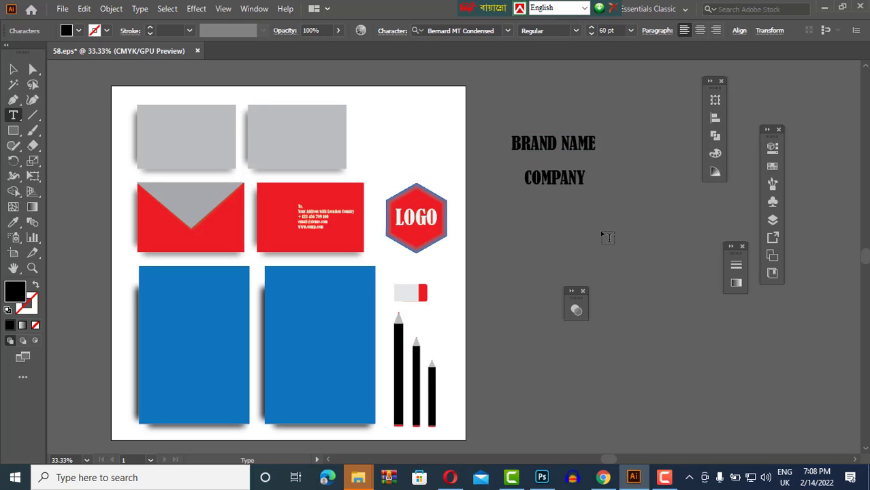
pyautogui.moveTo(573, 178); pyautogui.dragTo(561, 162)
# Left-align the two text lines and group them.
pyautogui.moveTo(504, 129); pyautogui.dragTo(619, 174)
pyautogui.click(714, 117)
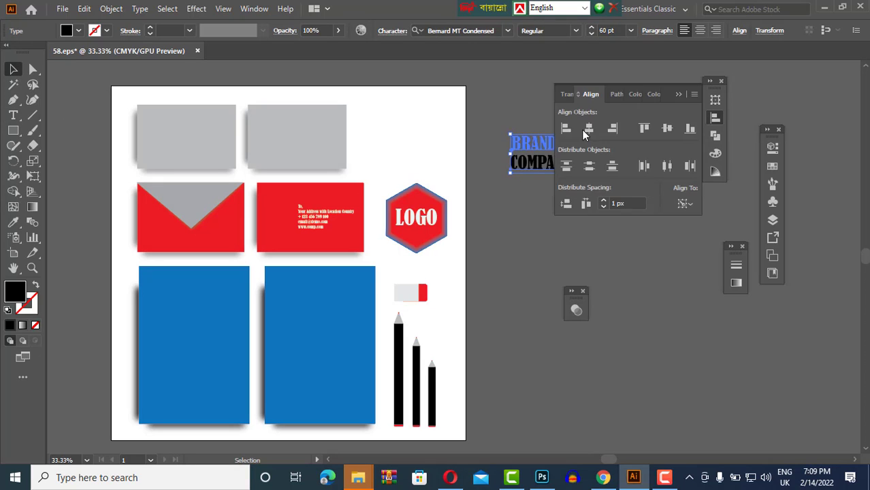
pyautogui.click(545, 119)
pyautogui.click(552, 151)
pyautogui.click(111, 8)
# Fill the text group red and drag a duplicate below it.
pyautogui.click(146, 64)
pyautogui.click(79, 30)
pyautogui.click(39, 55)
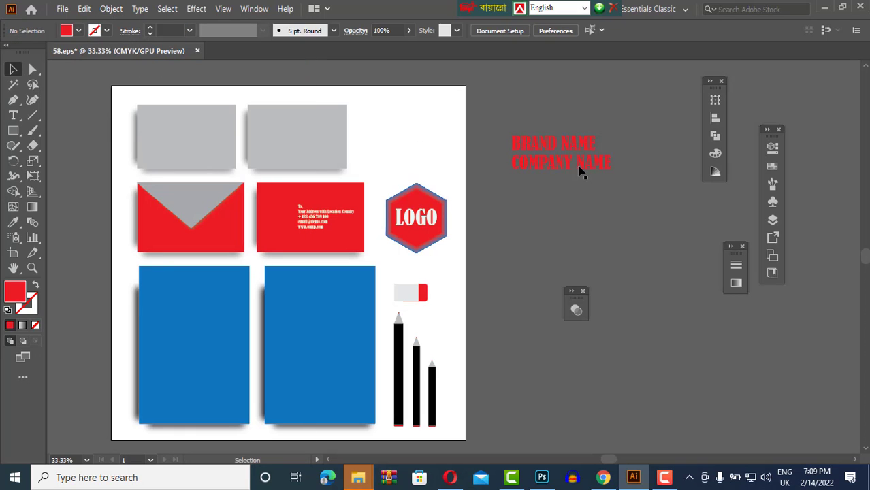
pyautogui.moveTo(577, 168); pyautogui.dragTo(583, 230)
# Fill the brand text copy dark grey and centre it horizontally with the red text.
pyautogui.click(78, 30)
pyautogui.click(40, 95)
pyautogui.click(653, 204)
pyautogui.moveTo(503, 129); pyautogui.dragTo(619, 232)
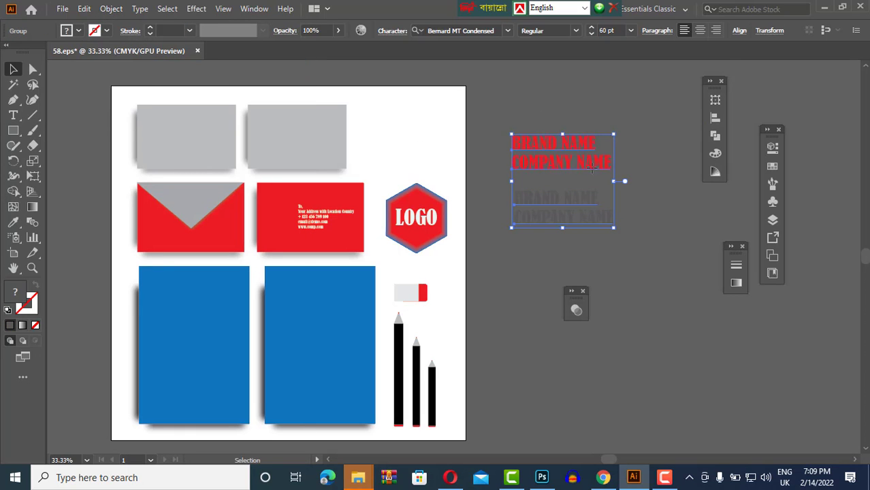
pyautogui.click(715, 117)
pyautogui.click(590, 129)
# Nudge the grey copy down and right so it forms a drop shadow.
pyautogui.hotkey('ctrl', '+')
pyautogui.hotkey('ctrl', '+')
pyautogui.hotkey('ctrl', '+')
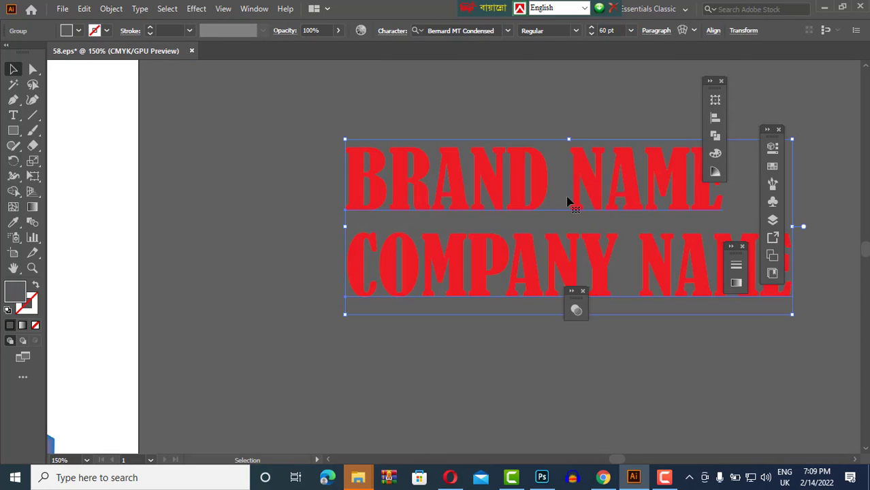
pyautogui.press('Down')
pyautogui.press('Down')
pyautogui.press('Down')
pyautogui.press('Down')
pyautogui.press('Right')
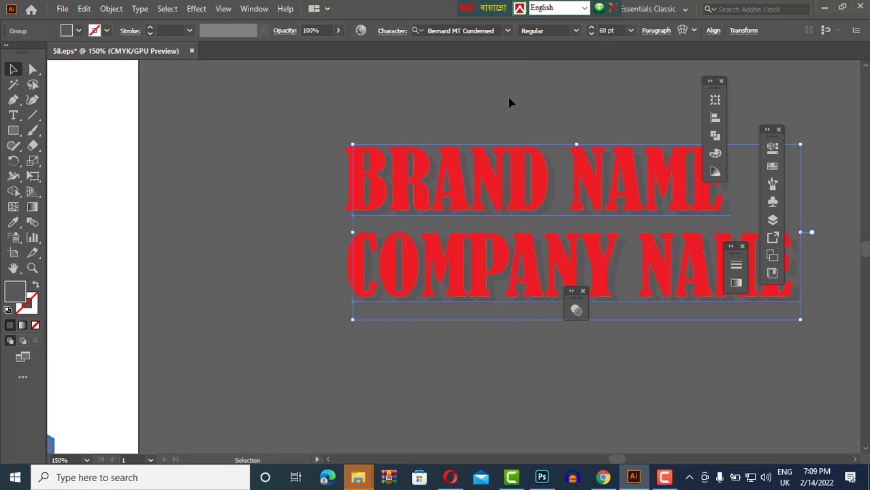
pyautogui.press('Right')
pyautogui.press('Right')
pyautogui.click(510, 102)
pyautogui.moveTo(327, 129); pyautogui.dragTo(803, 313)
# Group the red text with its shadow and move it to the artboard's top right.
pyautogui.click(111, 8)
pyautogui.click(175, 66)
pyautogui.hotkey('ctrl', '-')
pyautogui.hotkey('ctrl', '-')
pyautogui.hotkey('ctrl', '-')
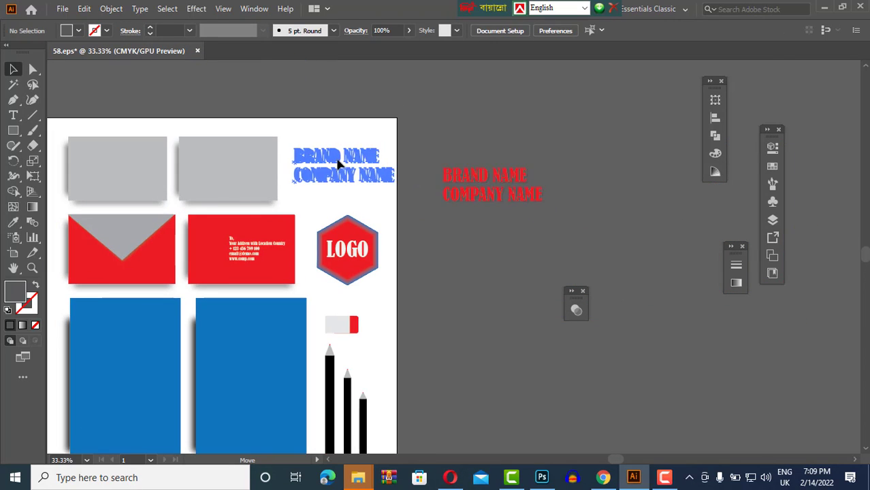
pyautogui.moveTo(468, 190); pyautogui.dragTo(316, 170)
pyautogui.hotkey('ctrl', '+')
pyautogui.hotkey('ctrl', '+')
pyautogui.hotkey('ctrl', '+')
# Zoom in and out to check the shadowed brand text and view the whole artboard.
pyautogui.click(367, 170)
pyautogui.click(111, 8)
pyautogui.press('Escape')
pyautogui.hotkey('ctrl', '+')
pyautogui.hotkey('ctrl', '+')
pyautogui.hotkey('ctrl', '+')
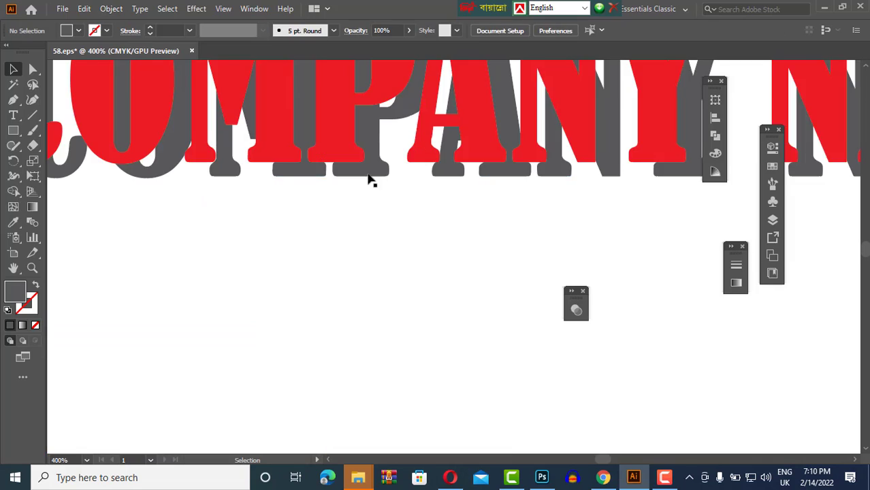
pyautogui.hotkey('ctrl', '-')
pyautogui.hotkey('ctrl', '-')
pyautogui.click(360, 247)
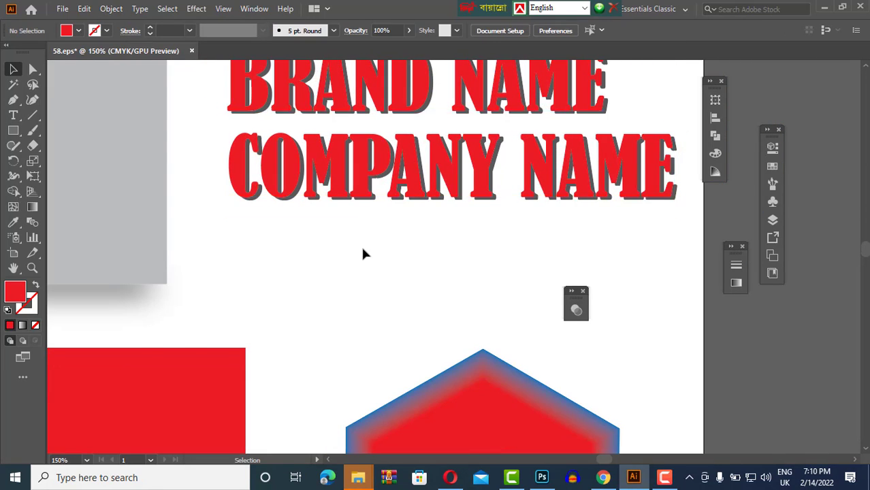
pyautogui.hotkey('ctrl', '-')
pyautogui.hotkey('ctrl', '-')
pyautogui.click(493, 261)
pyautogui.hotkey('ctrl', '-')
pyautogui.hotkey('ctrl', '-')
pyautogui.hotkey('ctrl', '-')
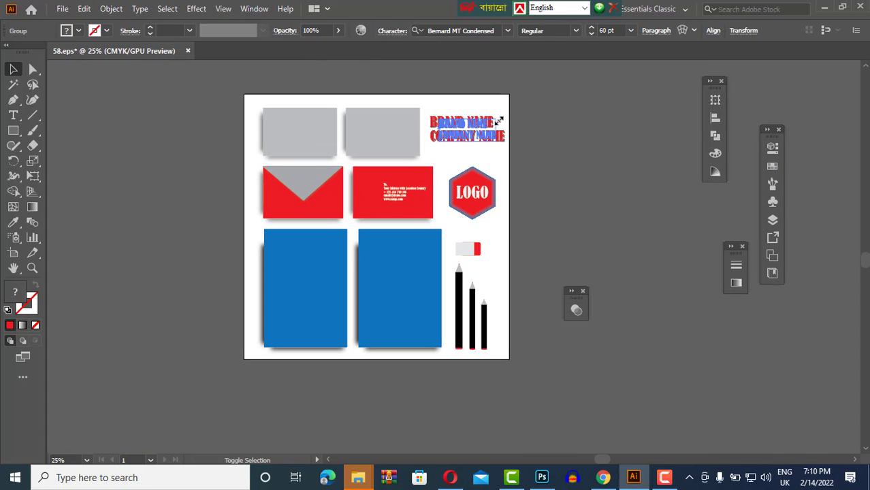
# Shift the right-hand column of items out toward the artboard edge.
pyautogui.click(493, 349)
pyautogui.moveTo(500, 233); pyautogui.dragTo(517, 233)
pyautogui.click(436, 151)
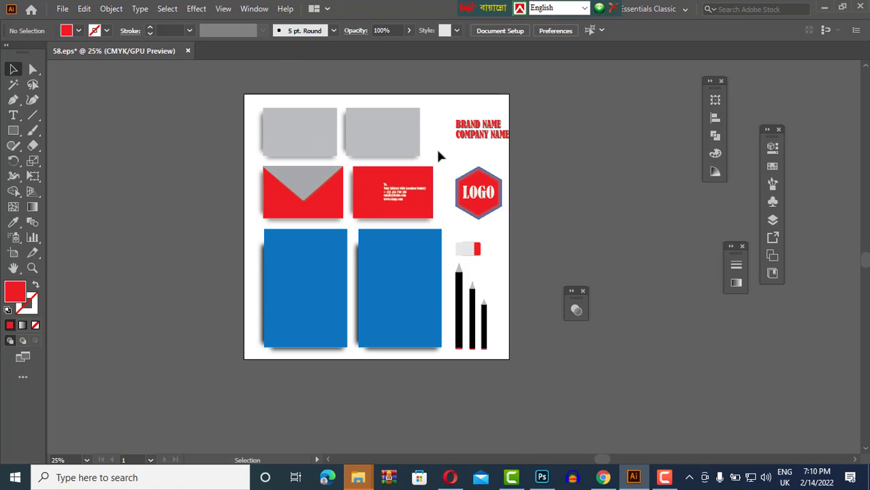
pyautogui.click(489, 351)
pyautogui.press('Right')
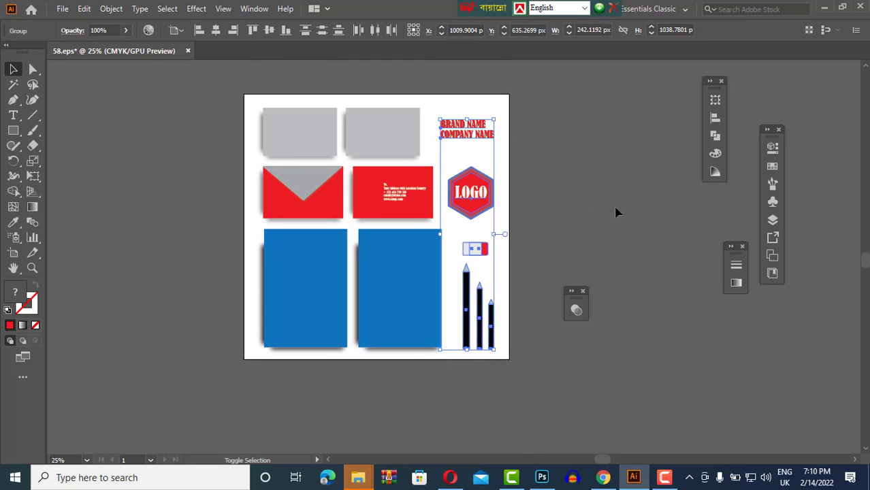
pyautogui.click(466, 111)
# Group the logo, eraser and pencils and centre the eraser and pencils under the logo.
pyautogui.moveTo(466, 111); pyautogui.dragTo(562, 287)
pyautogui.click(473, 136)
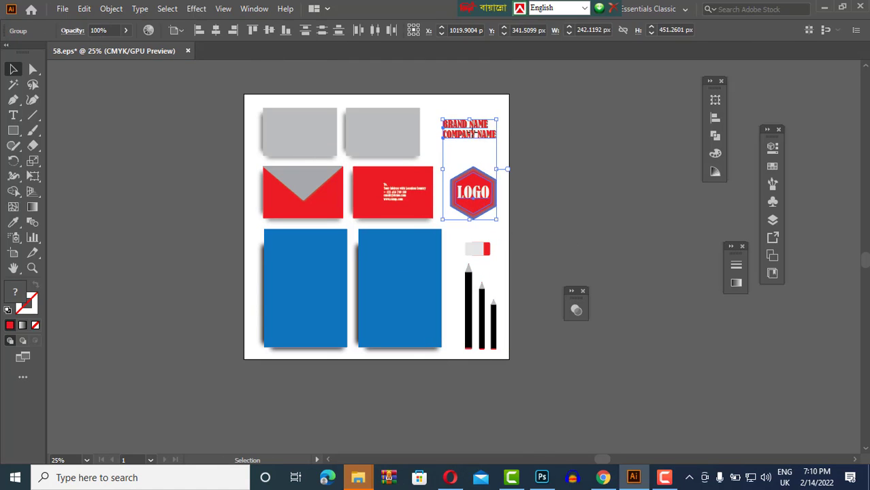
pyautogui.click(589, 191)
pyautogui.moveTo(458, 258); pyautogui.dragTo(540, 114)
pyautogui.hotkey('ctrl', 'g')
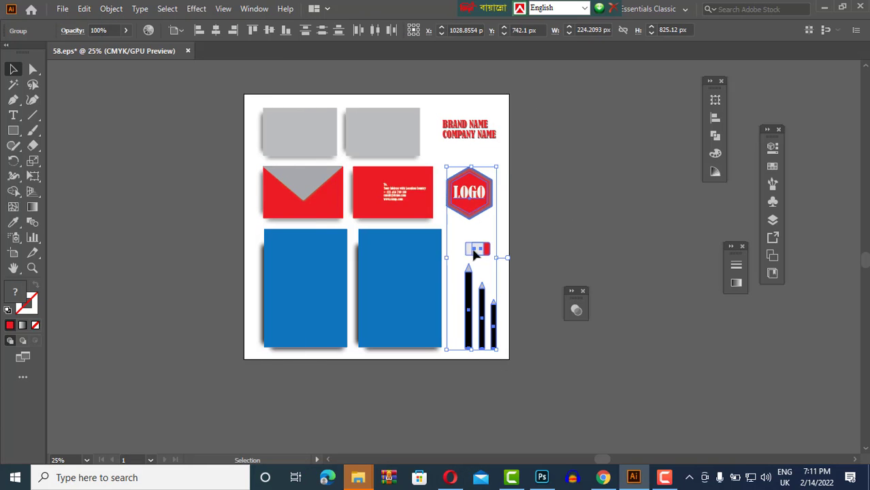
pyautogui.click(217, 33)
pyautogui.click(567, 135)
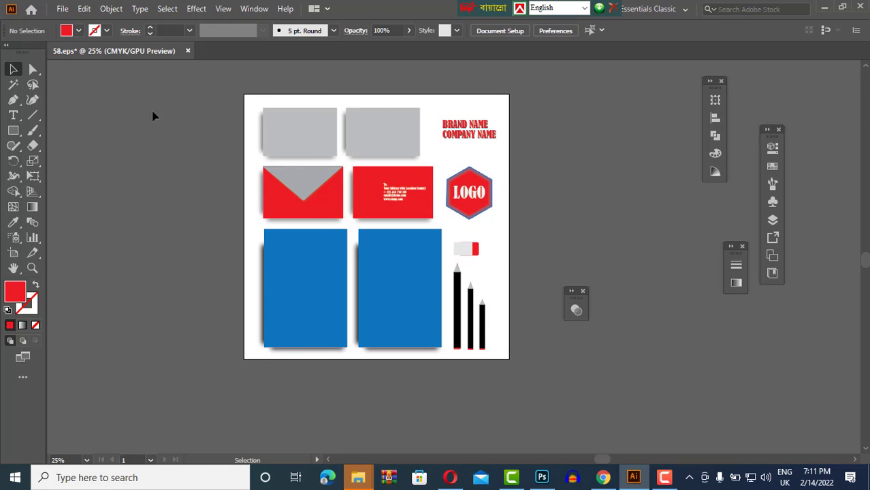
# Group all the artwork and scale the whole mockup down slightly.
pyautogui.hotkey('ctrl', 'a')
pyautogui.hotkey('ctrl', 'g')
pyautogui.moveTo(504, 105); pyautogui.dragTo(485, 119)
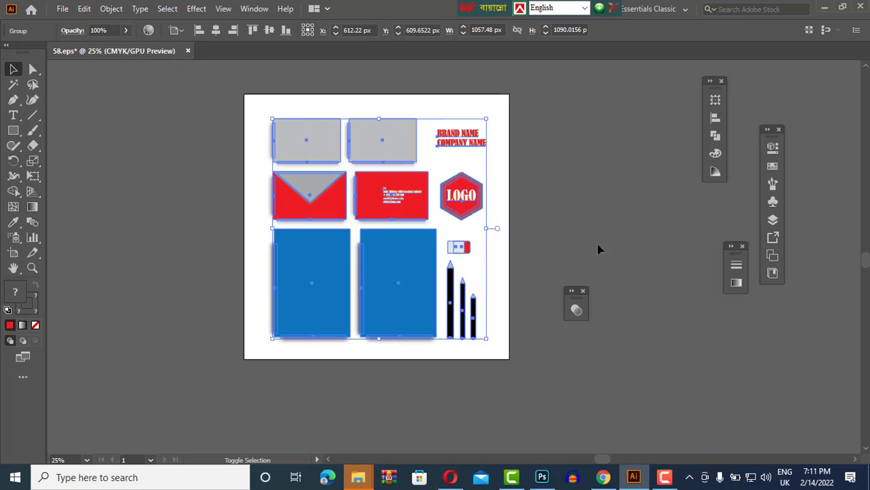
pyautogui.click(587, 157)
# Create an artboard-size light grey rectangle, centre it on the artboard, and send it to the back.
pyautogui.hotkey('ctrl', '=')
pyautogui.press('m')
pyautogui.click(721, 268)
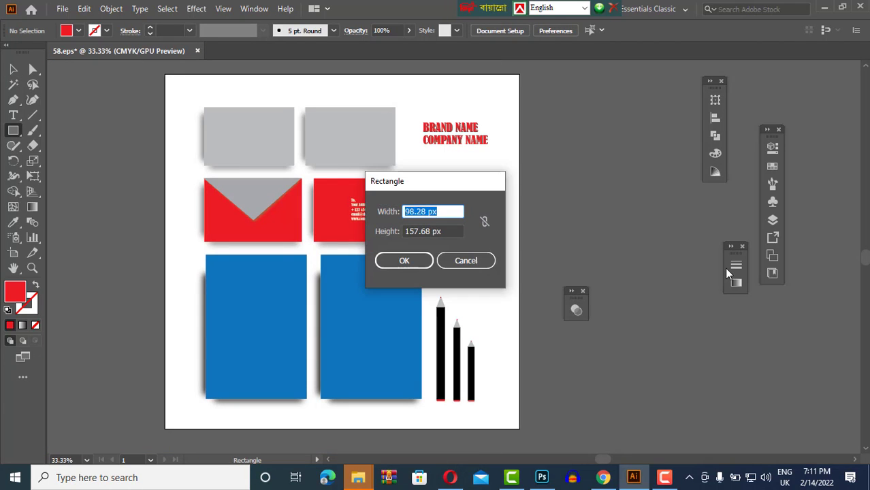
pyautogui.press('Return')
pyautogui.press('v')
pyautogui.click(78, 30)
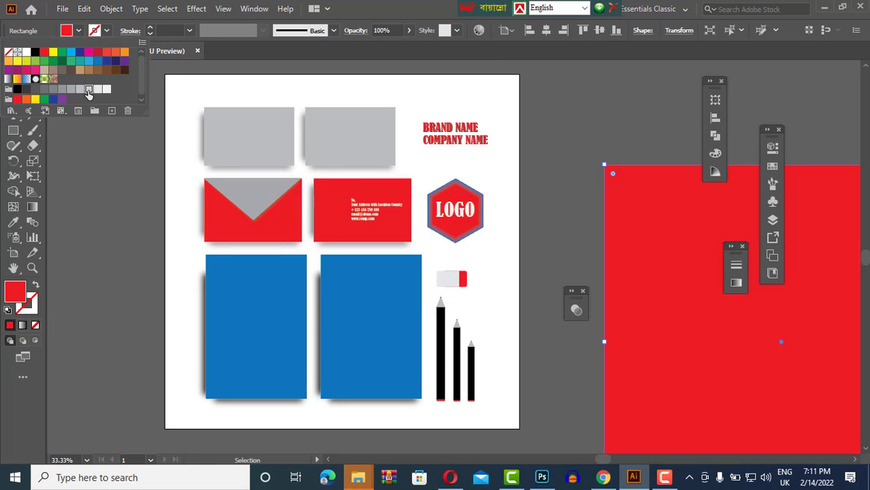
pyautogui.click(21, 102)
pyautogui.click(546, 30)
pyautogui.click(599, 30)
pyautogui.hotkey('ctrl', 'shift', '[')
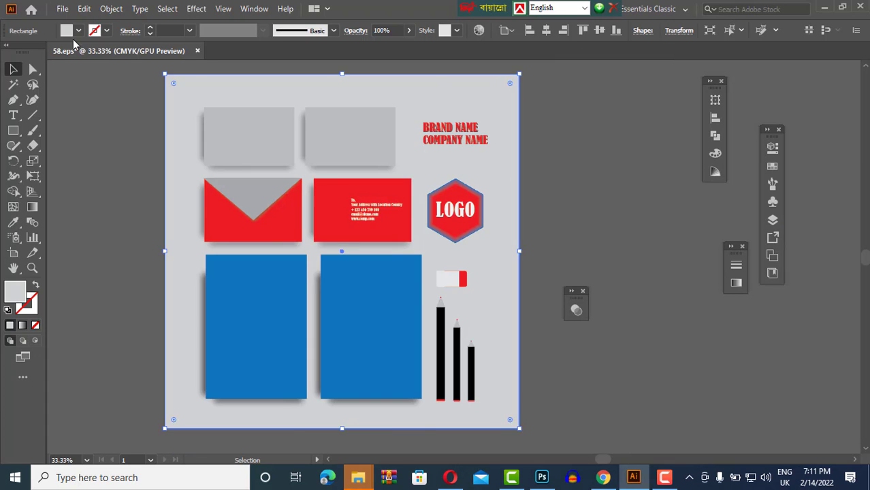
# Change the background fill to near-white and shrink the rectangle slightly from its centre.
pyautogui.click(79, 30)
pyautogui.click(43, 52)
pyautogui.click(89, 90)
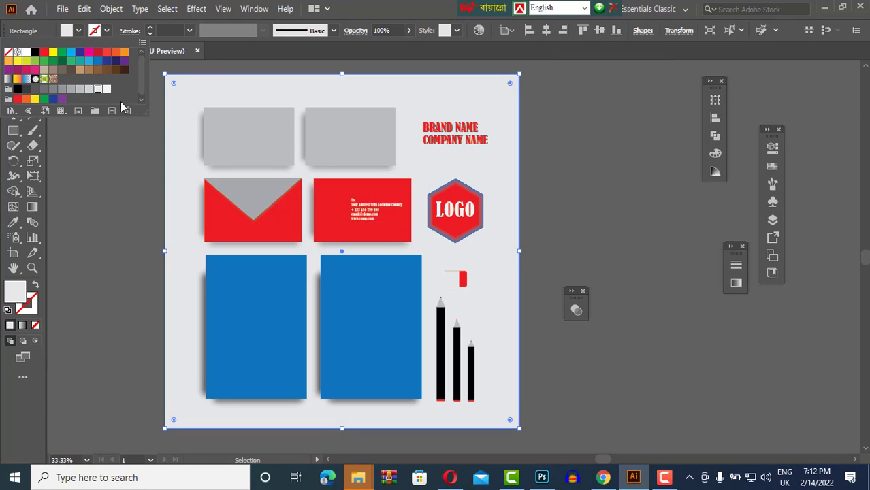
pyautogui.click(106, 89)
pyautogui.click(548, 423)
pyautogui.click(515, 87)
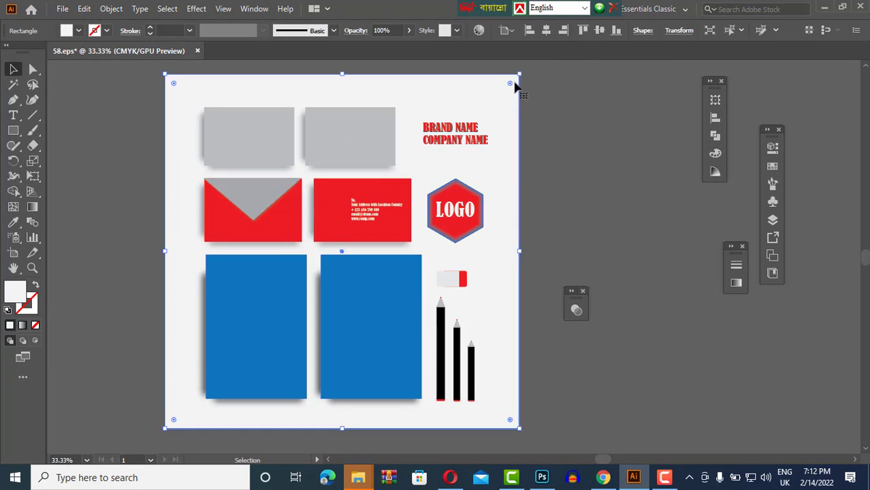
pyautogui.moveTo(515, 87); pyautogui.dragTo(502, 100)
pyautogui.click(575, 116)
# Add another artboard-sized rectangle behind the artwork and select all objects.
pyautogui.hotkey('ctrl', 'a')
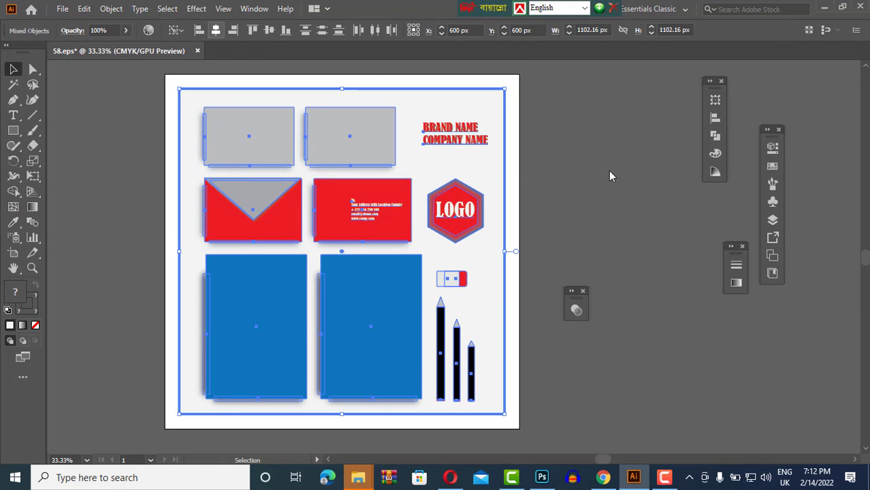
pyautogui.click(119, 128)
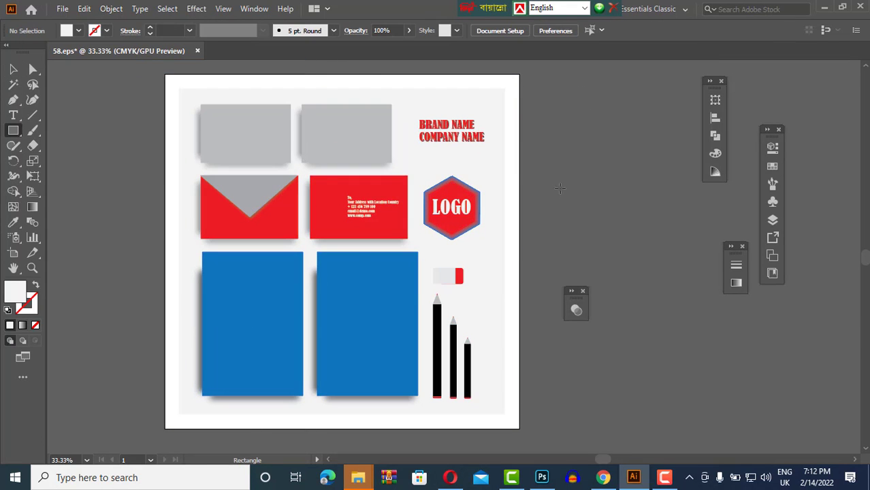
pyautogui.keyDown('alt'); pyautogui.click(341, 252); pyautogui.keyUp('alt')
pyautogui.click(398, 257)
pyautogui.hotkey('ctrl', 'shift', '[')
pyautogui.press('v')
pyautogui.click(582, 192)
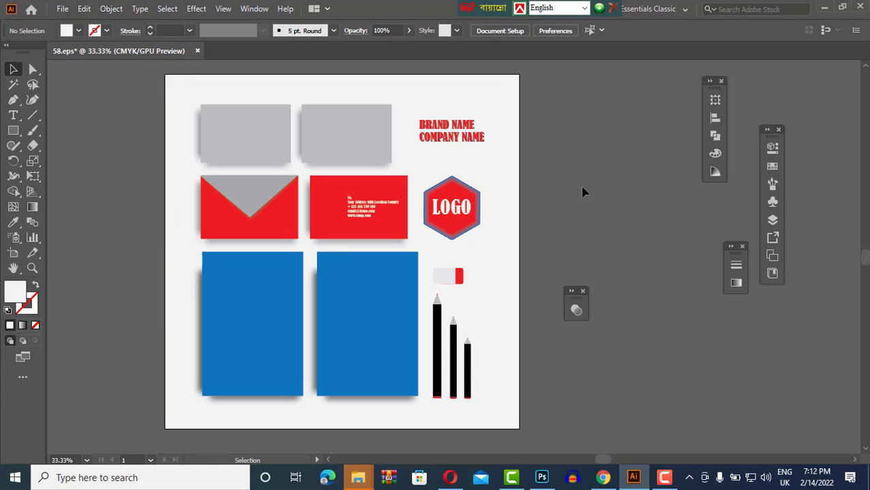
pyautogui.hotkey('ctrl', 'a')
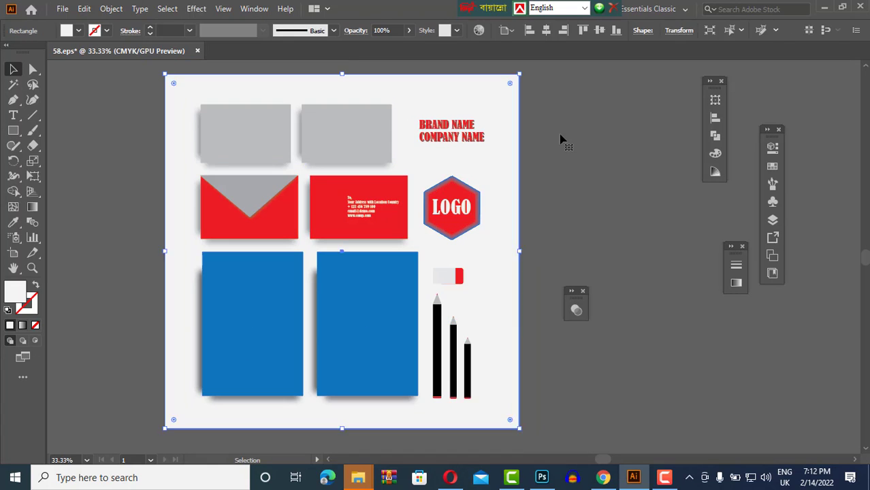